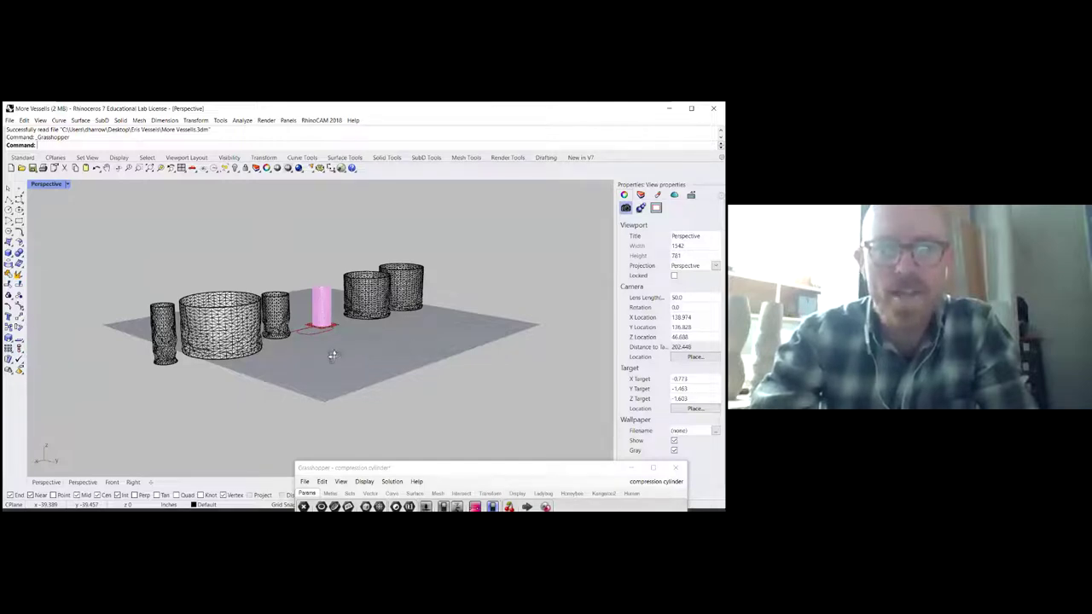
# Examine the wireframe mesh vessels and the pink cylinder among them from several angles in the Perspective view
pyautogui.scroll(4, 335, 356)
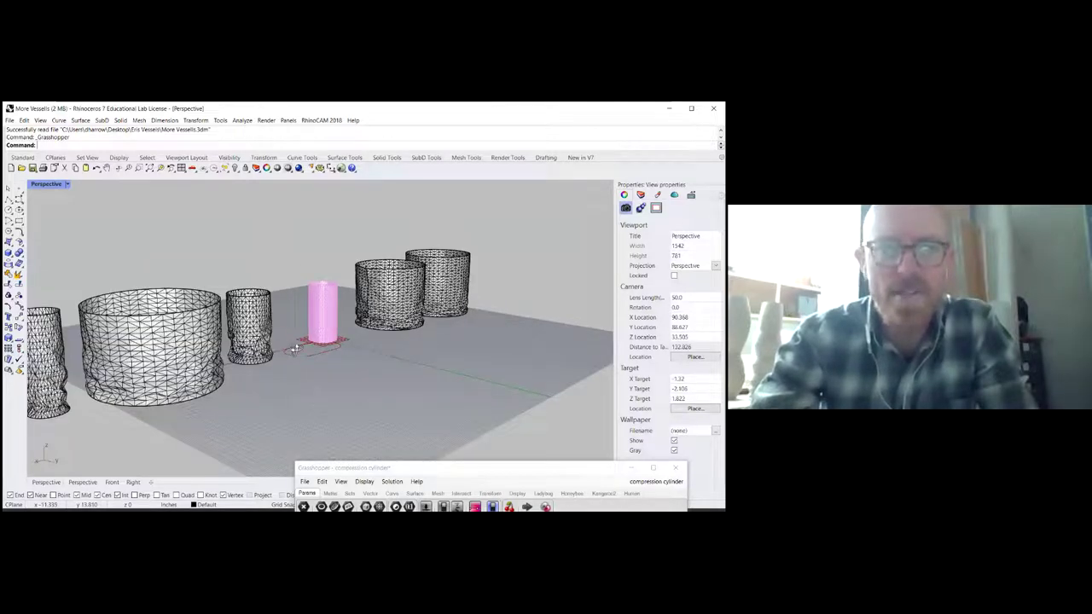
pyautogui.moveTo(301, 343); pyautogui.dragTo(215, 343, button='right')
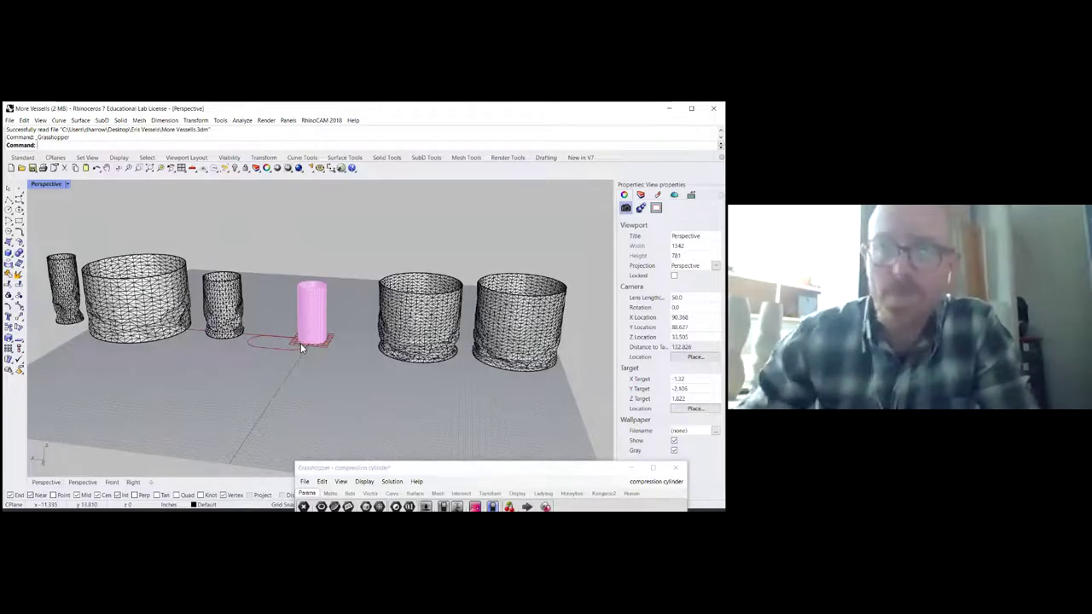
pyautogui.press('Left')
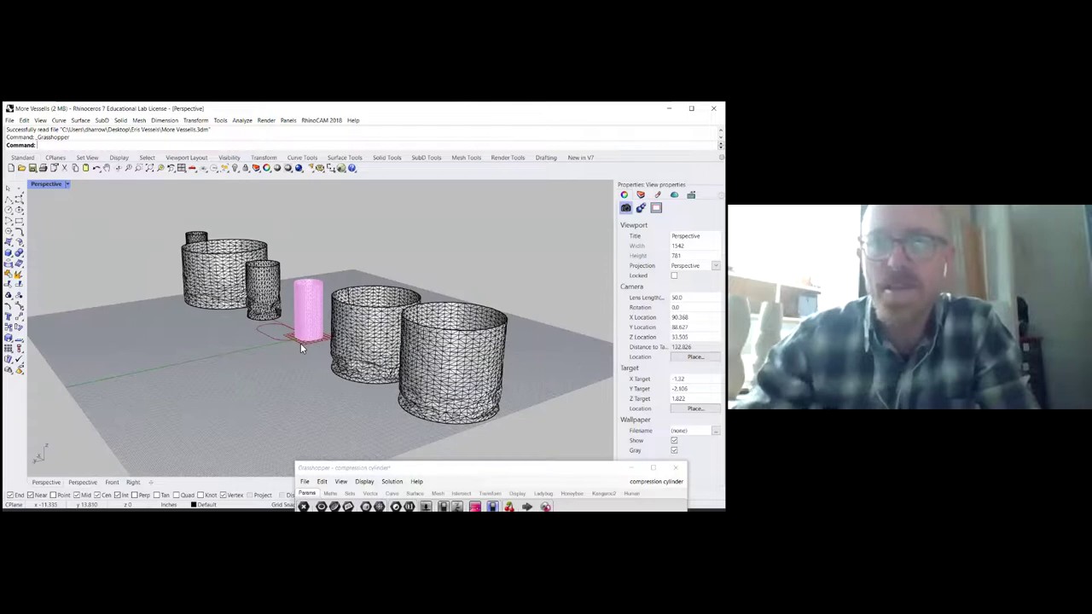
pyautogui.moveTo(199, 326); pyautogui.dragTo(293, 277, button='right')
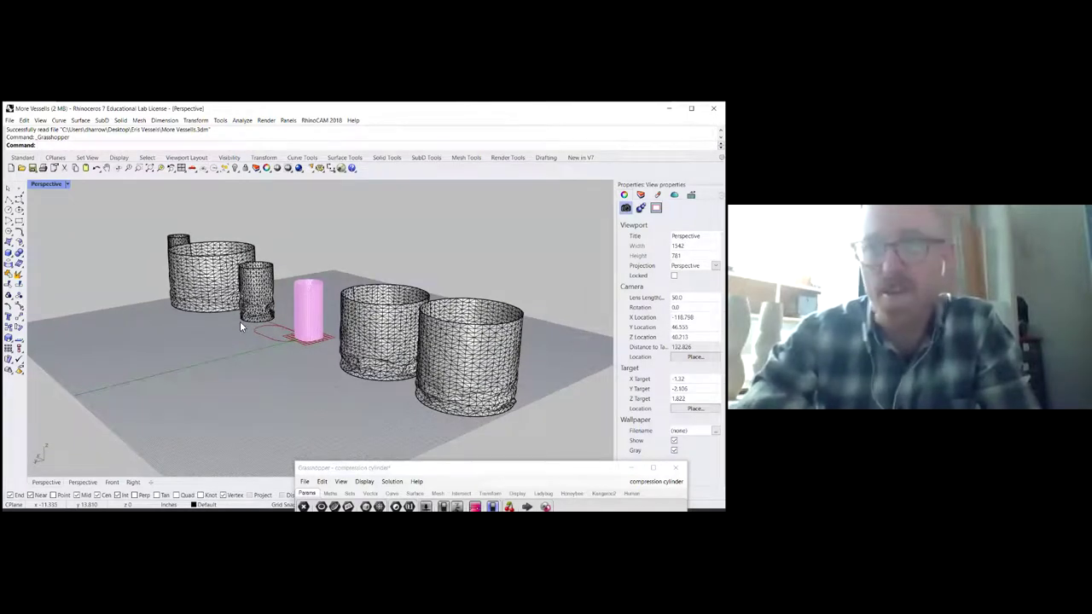
pyautogui.moveTo(239, 323); pyautogui.dragTo(300, 319, button='right')
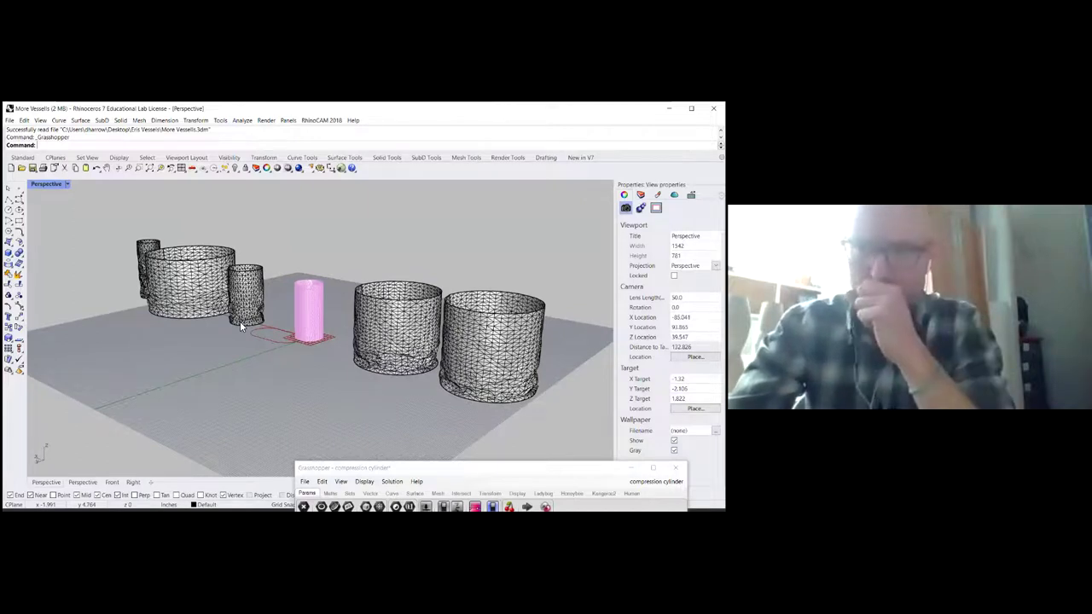
pyautogui.scroll(2, 247, 325)
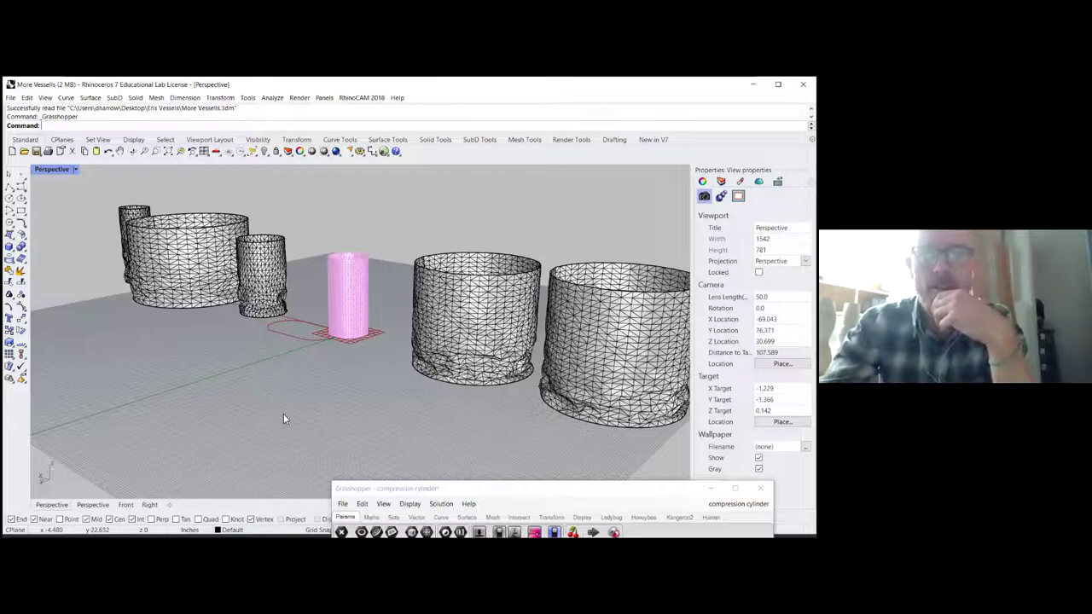
pyautogui.scroll(-5, 285, 391)
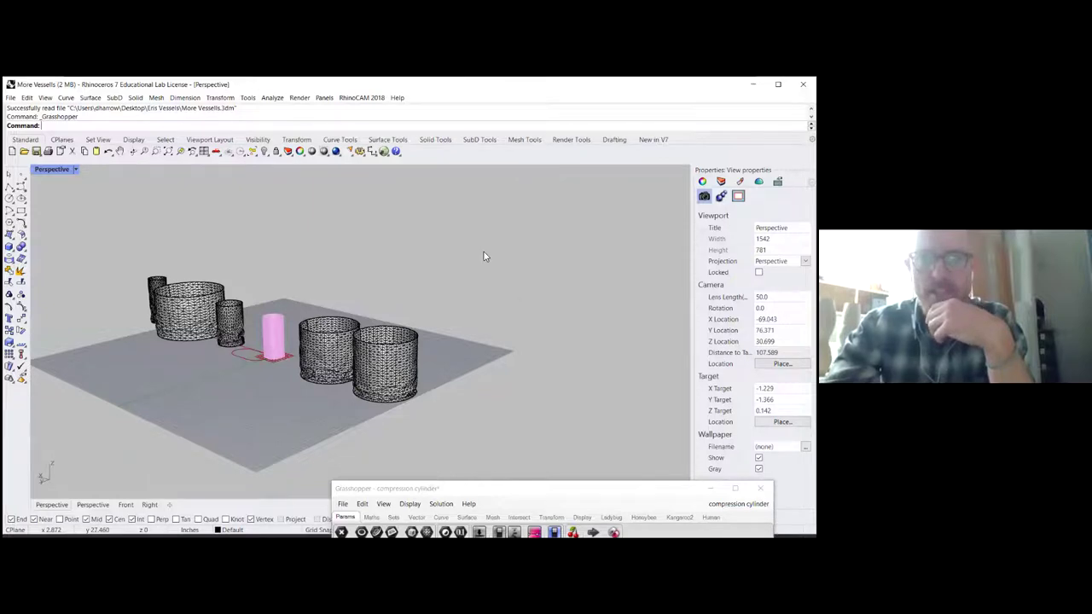
pyautogui.scroll(5, 473, 259)
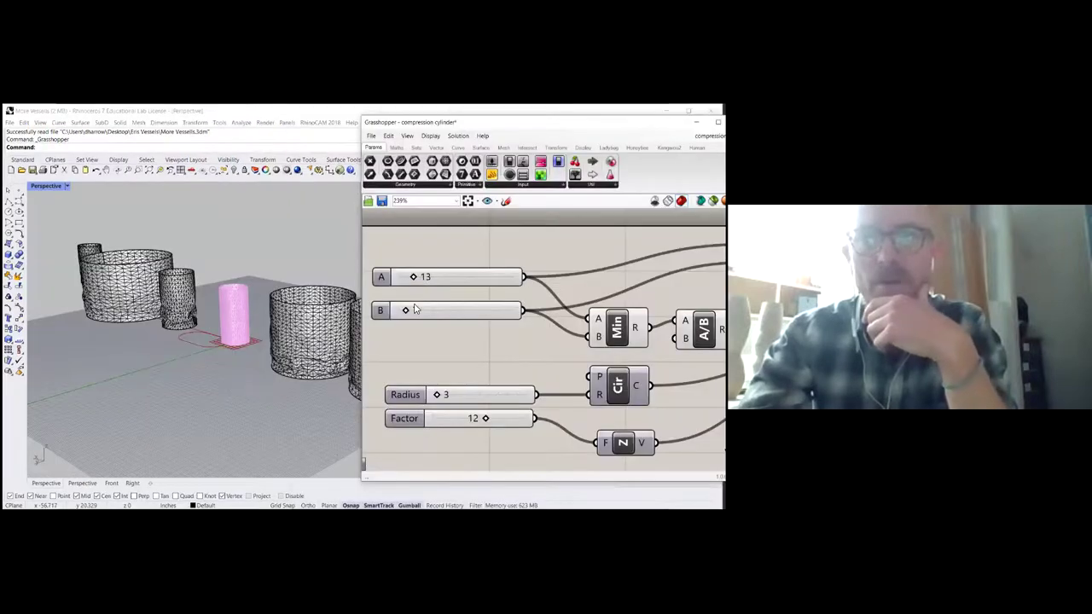
# Examine the compression cylinder Grasshopper definition, from its A, B, Radius and Factor sliders to the connected components, widening the window
pyautogui.scroll(-2, 415, 308)
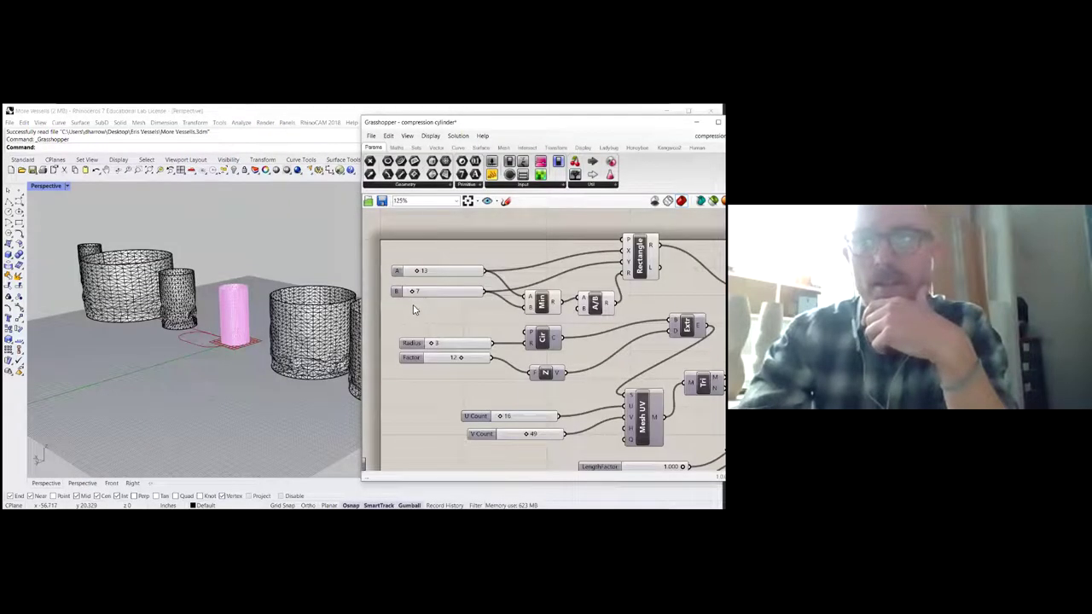
pyautogui.scroll(3, 413, 310)
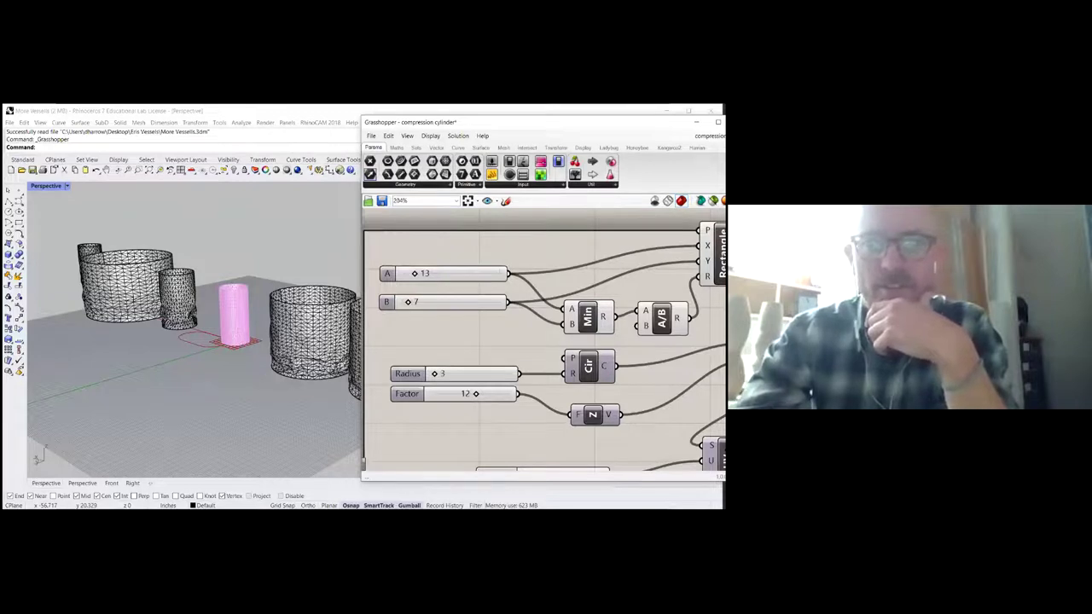
pyautogui.scroll(-4, 468, 276)
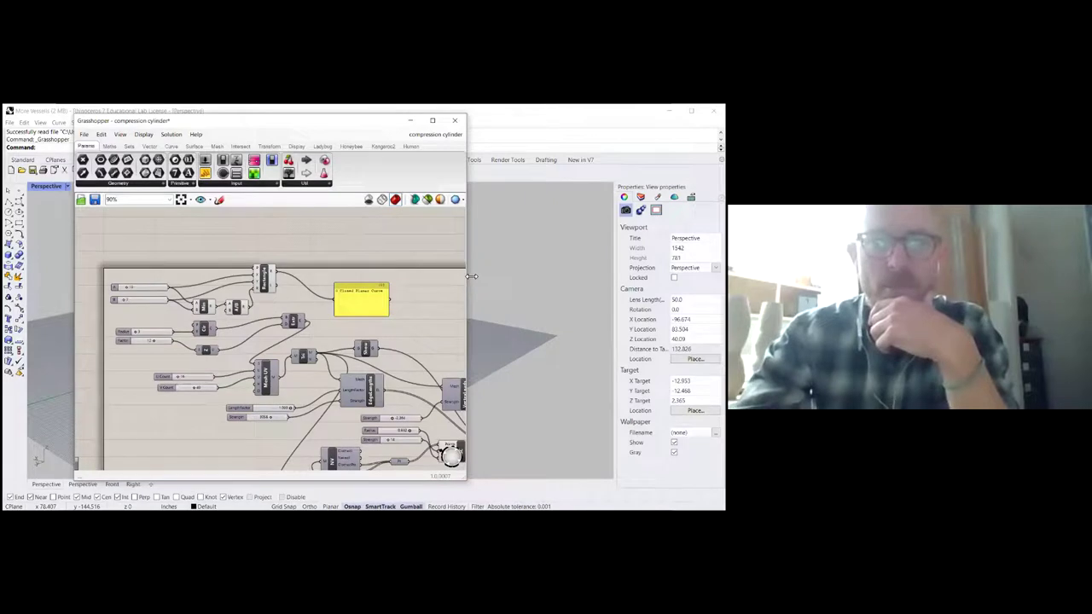
pyautogui.moveTo(471, 277); pyautogui.dragTo(595, 277)
pyautogui.scroll(-1, 313, 277)
pyautogui.scroll(1, 313, 277)
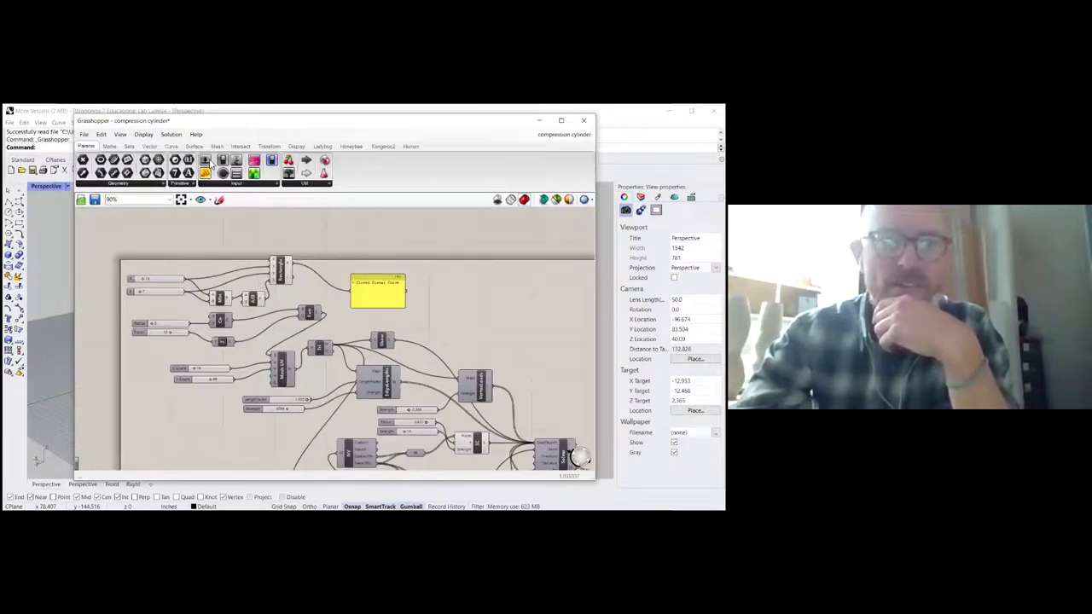
pyautogui.scroll(-1, 210, 163)
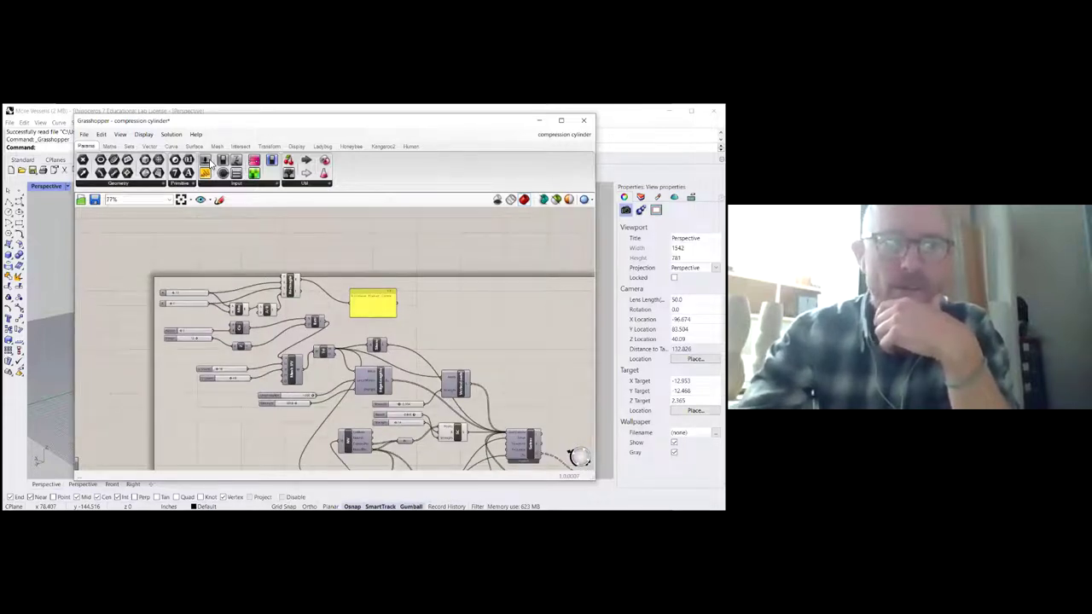
pyautogui.scroll(-2, 210, 164)
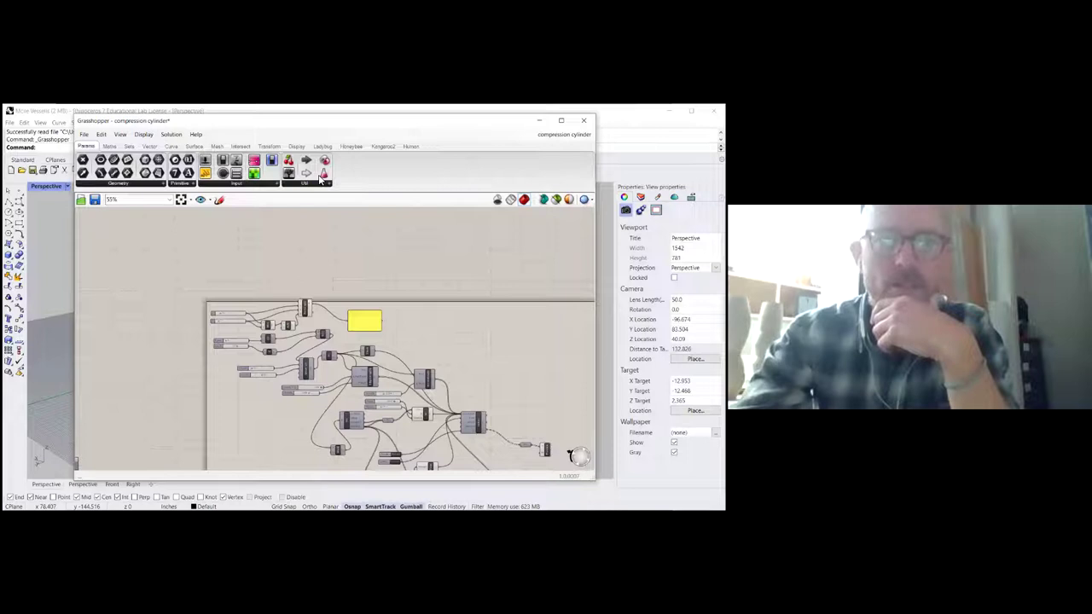
pyautogui.scroll(5, 321, 179)
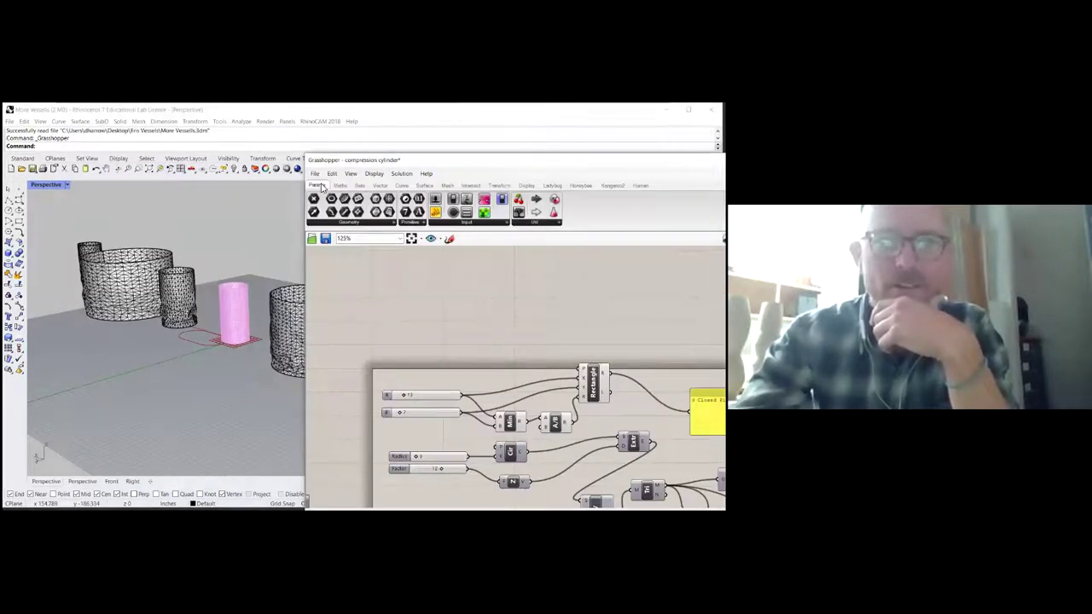
pyautogui.hotkey('ctrl', 'o')
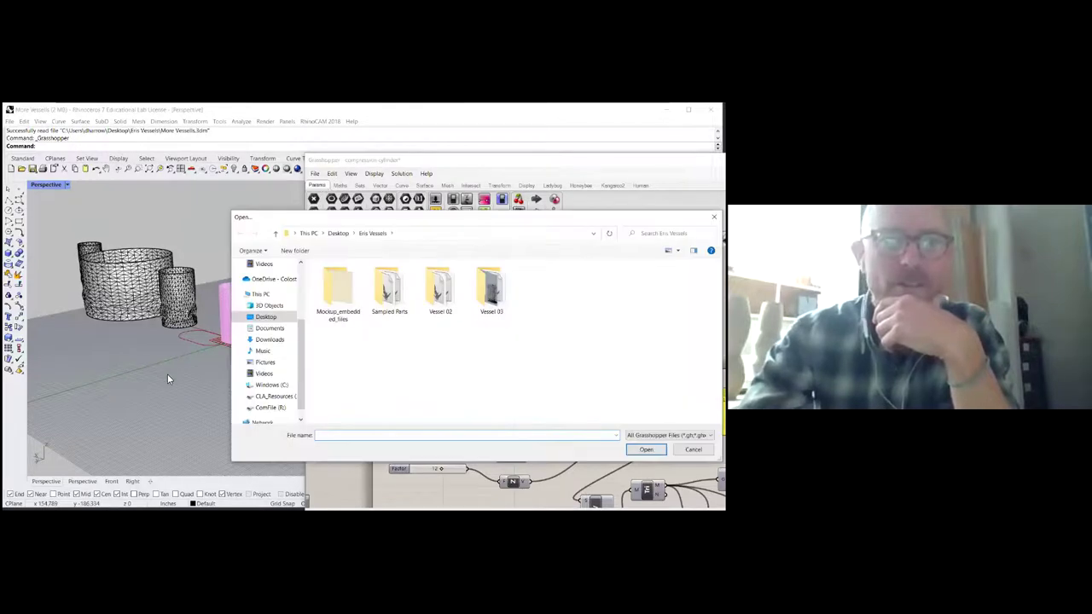
pyautogui.moveTo(427, 216); pyautogui.dragTo(289, 204)
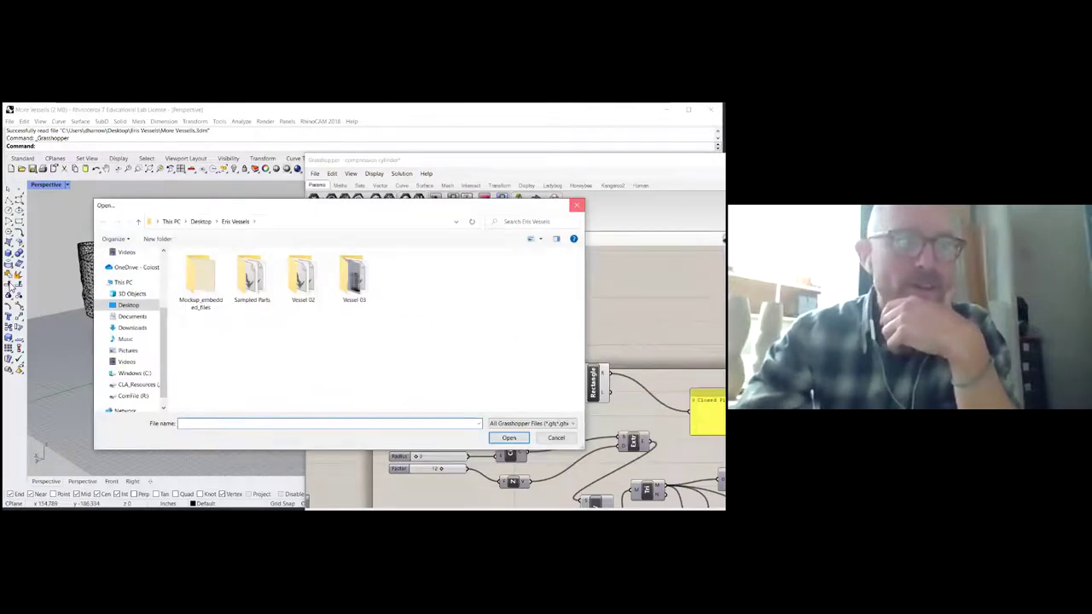
pyautogui.press('Escape')
# Create a new blank Grasshopper document
pyautogui.hotkey('alt', 'f')
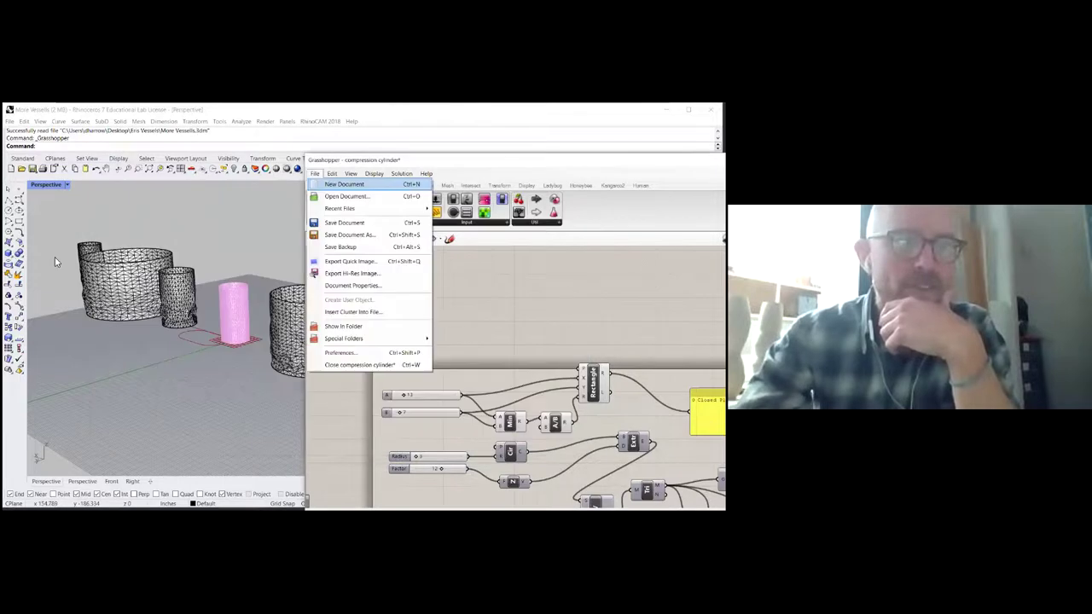
pyautogui.press('Return')
pyautogui.moveTo(75, 389); pyautogui.dragTo(105, 370, button='right')
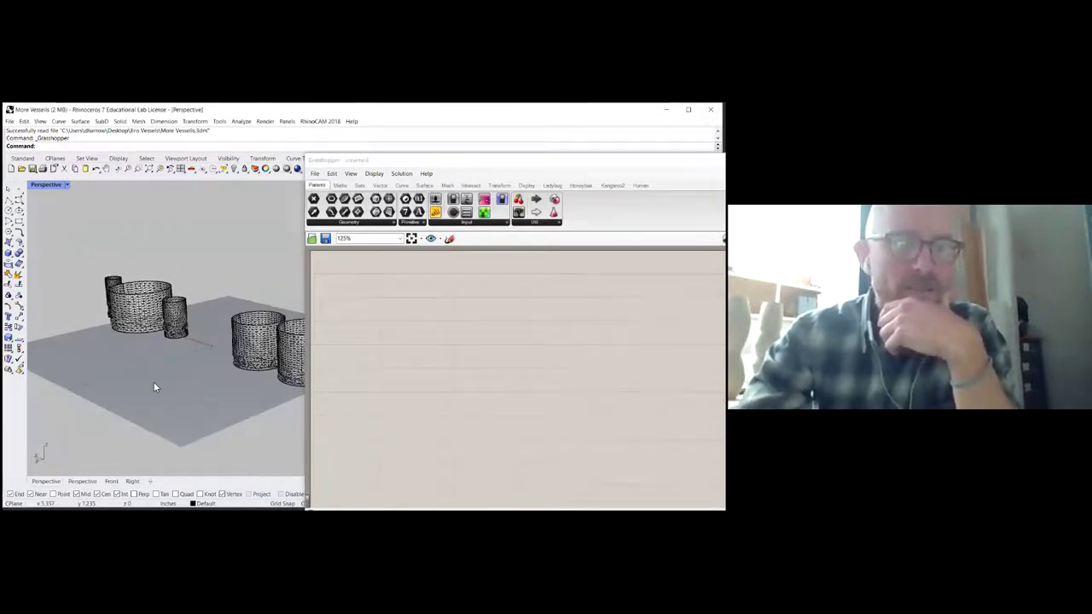
# Place a Sphere surface component on the empty canvas, reposition it and select it to highlight its preview
pyautogui.scroll(3, 152, 355)
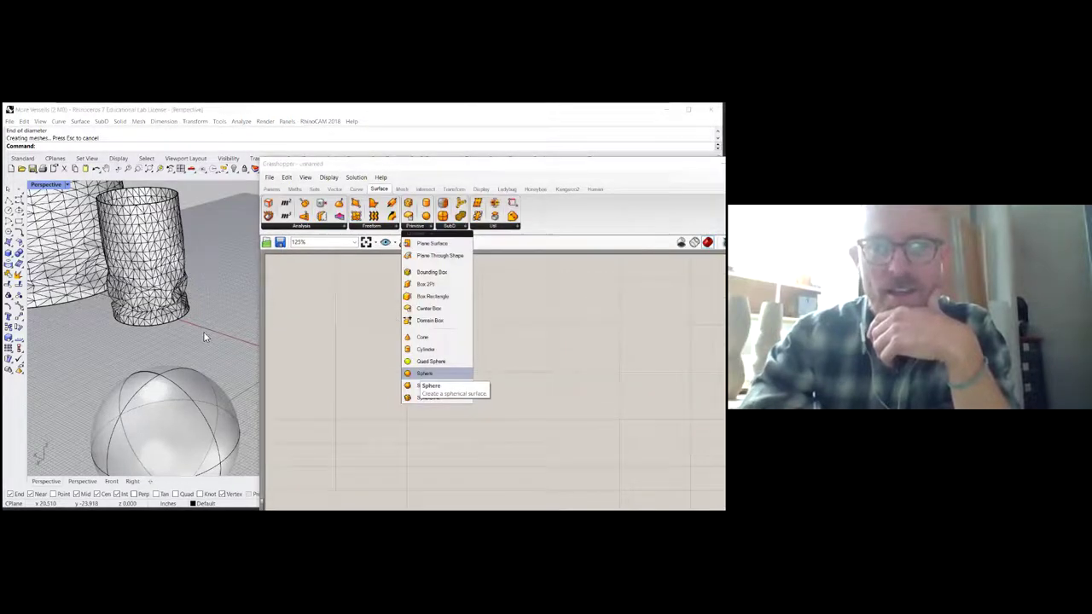
pyautogui.click(424, 374)
pyautogui.click(432, 342)
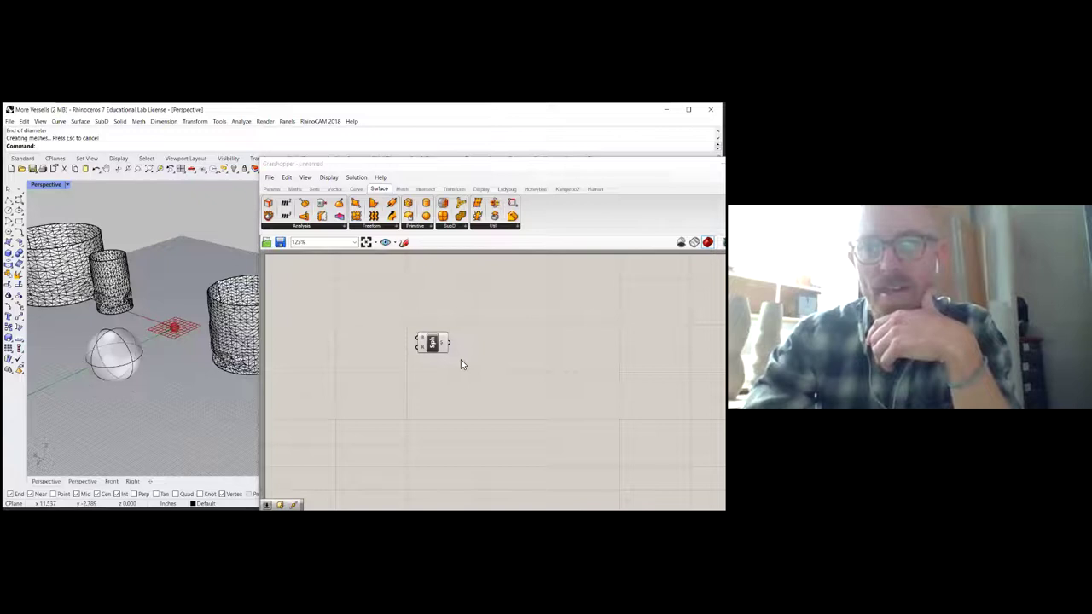
pyautogui.moveTo(423, 337); pyautogui.dragTo(455, 357)
pyautogui.click(452, 331)
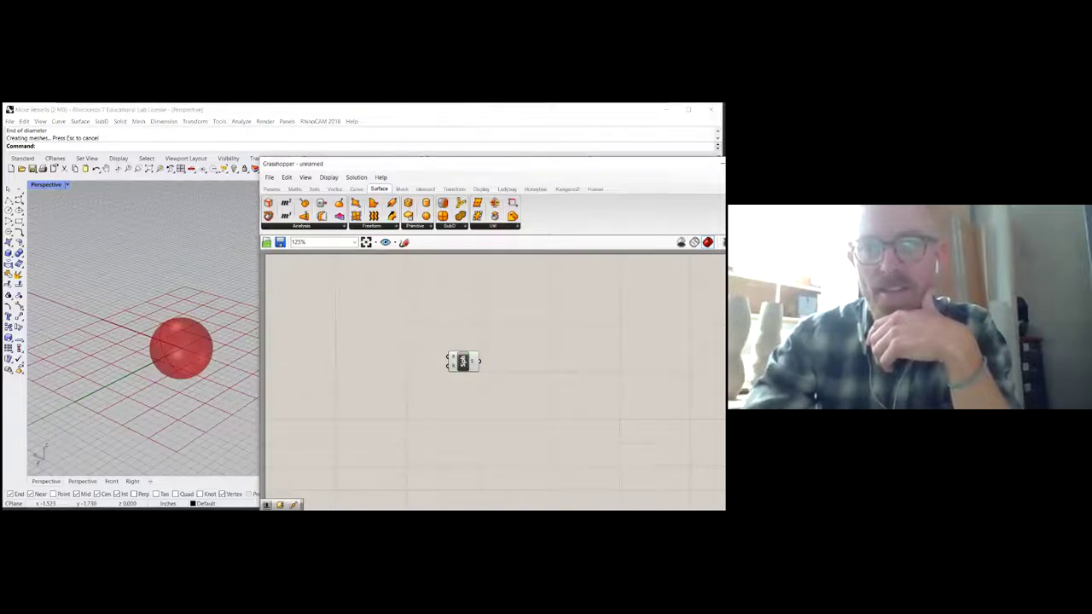
pyautogui.scroll(5, 469, 378)
pyautogui.click(445, 342)
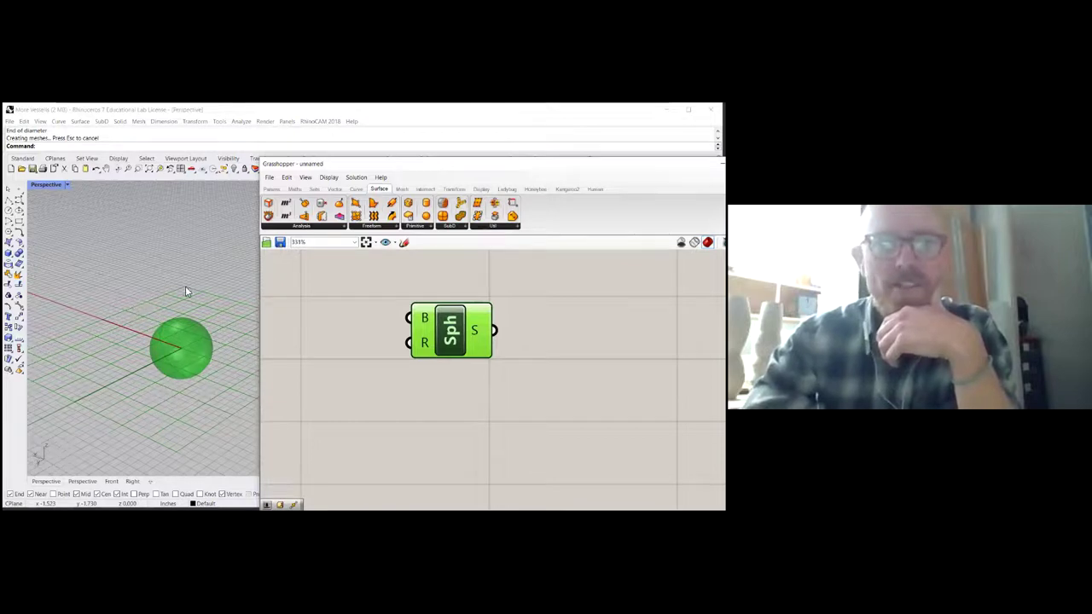
# Add a number slider defined as 1<100 and connect it to the Sphere component's R input
pyautogui.scroll(-7, 186, 292)
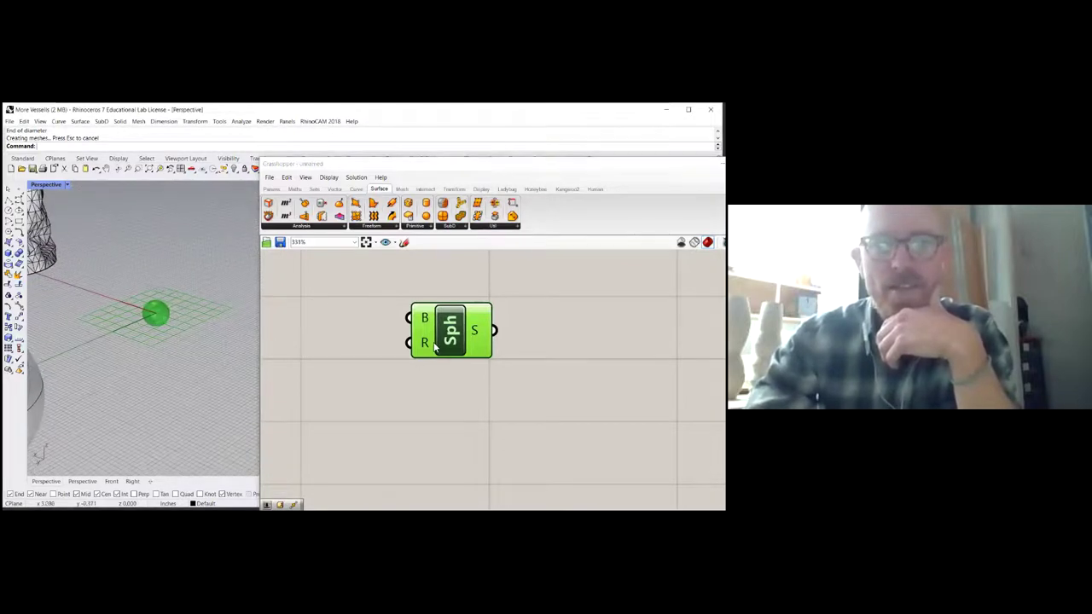
pyautogui.scroll(3, 435, 346)
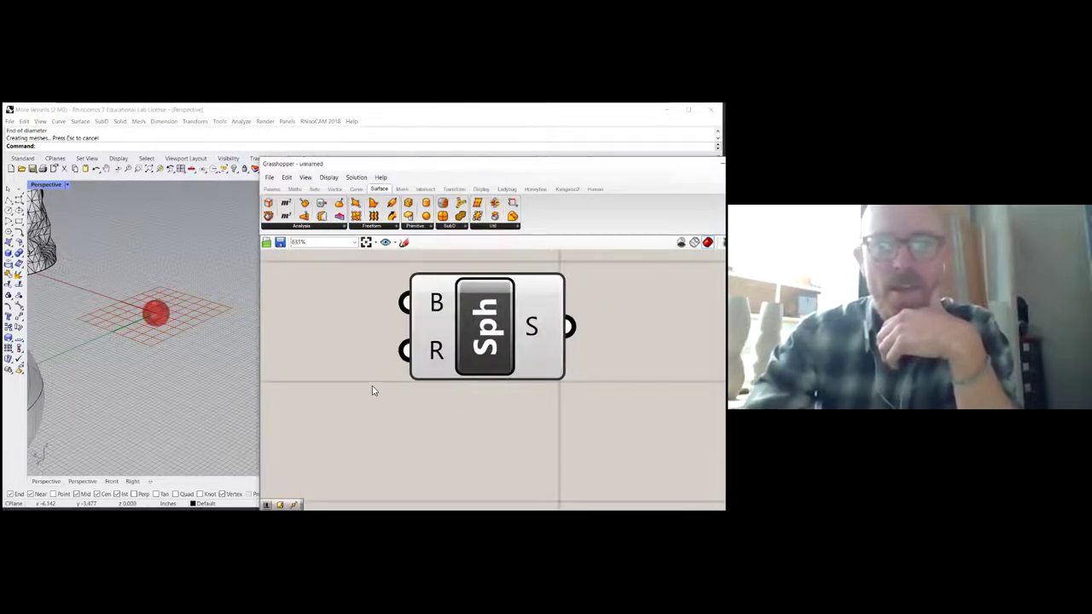
pyautogui.scroll(-4, 358, 380)
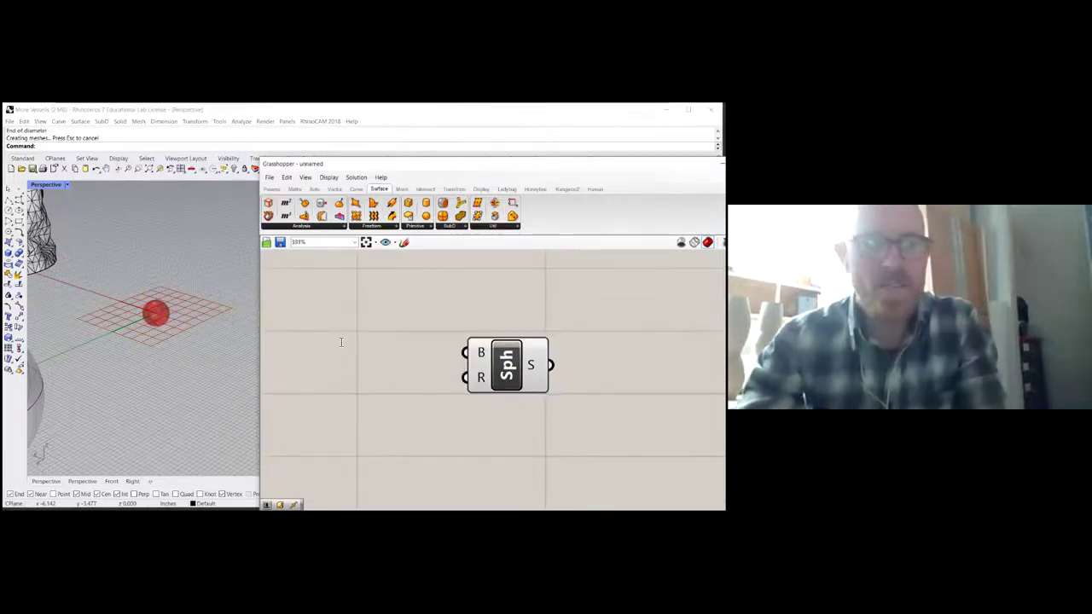
pyautogui.doubleClick(340, 340)
pyautogui.write('1<')
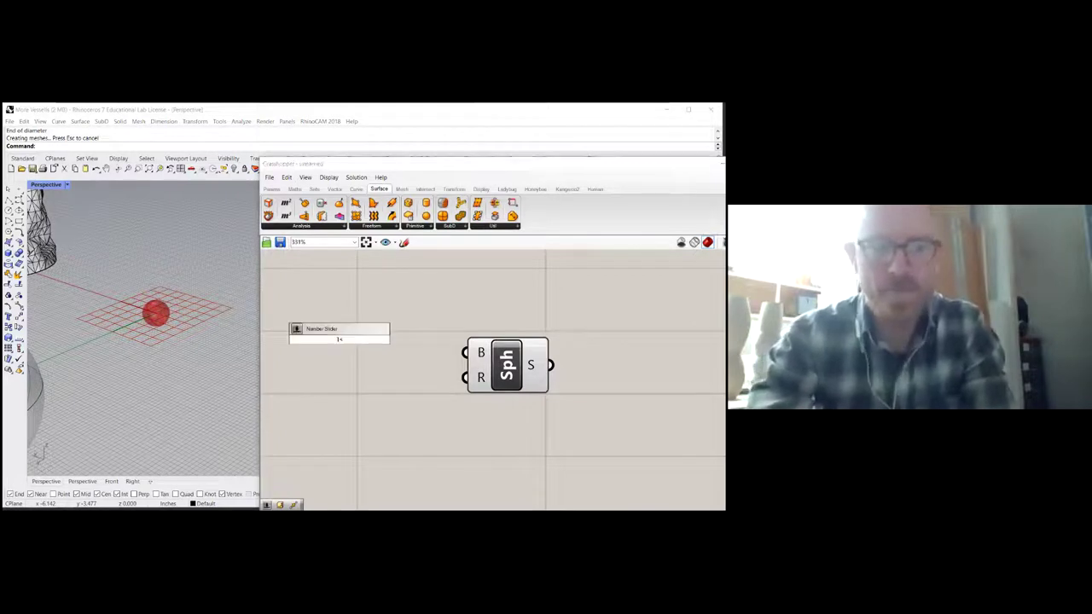
pyautogui.write('100')
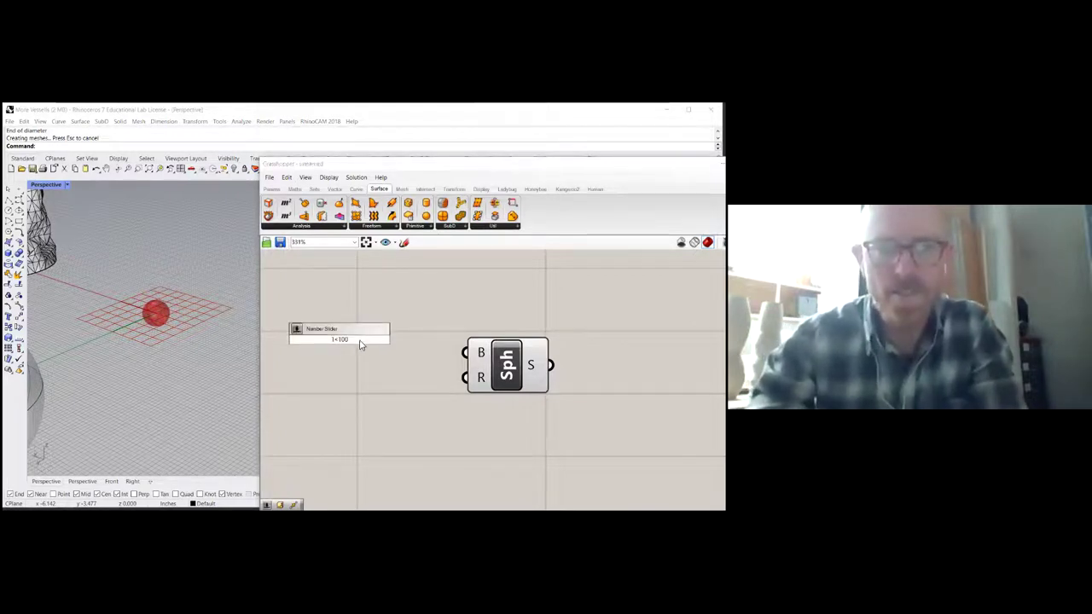
pyautogui.press('Return')
pyautogui.moveTo(465, 378); pyautogui.dragTo(399, 367)
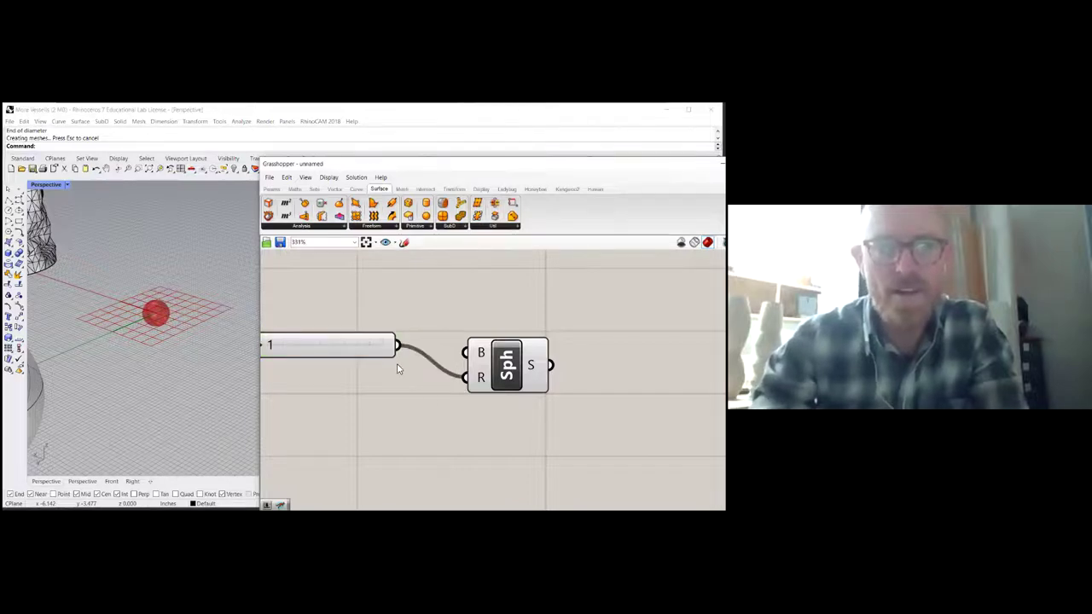
# Reposition the Radius slider beside the Sphere component and set its value to 8
pyautogui.scroll(-2, 397, 368)
pyautogui.scroll(2, 390, 364)
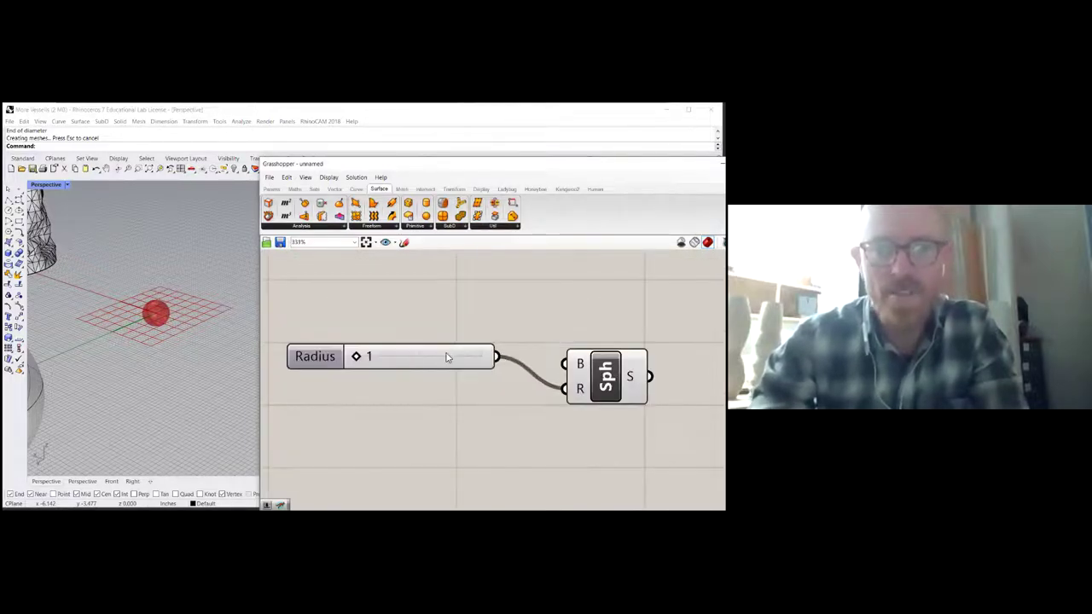
pyautogui.click(427, 346)
pyautogui.moveTo(426, 346); pyautogui.dragTo(398, 336)
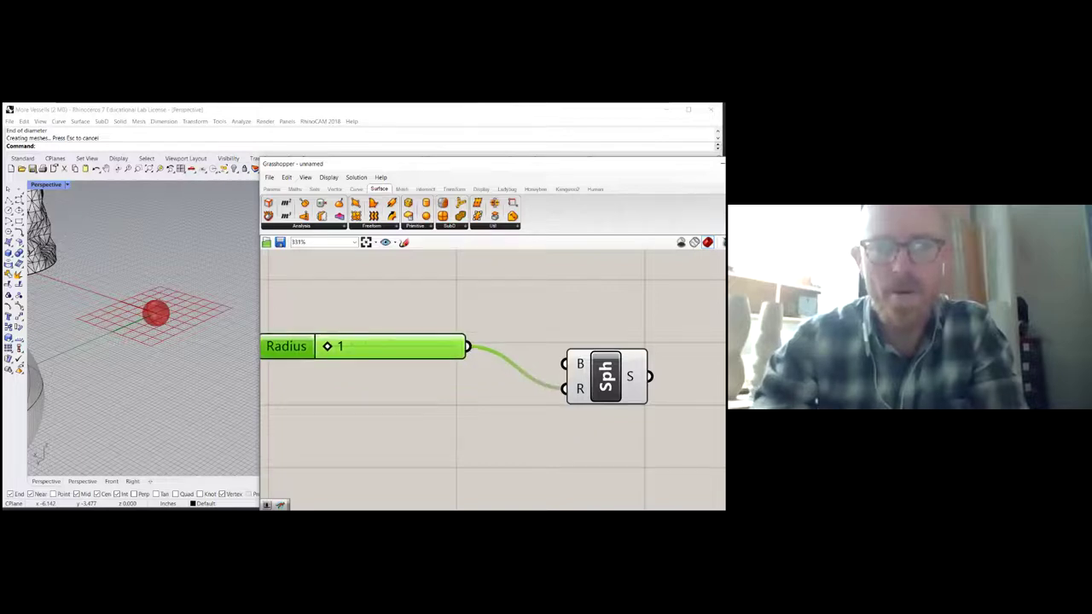
pyautogui.moveTo(466, 346); pyautogui.dragTo(520, 347)
pyautogui.click(384, 366)
pyautogui.scroll(1, 397, 355)
pyautogui.moveTo(320, 346); pyautogui.dragTo(340, 375)
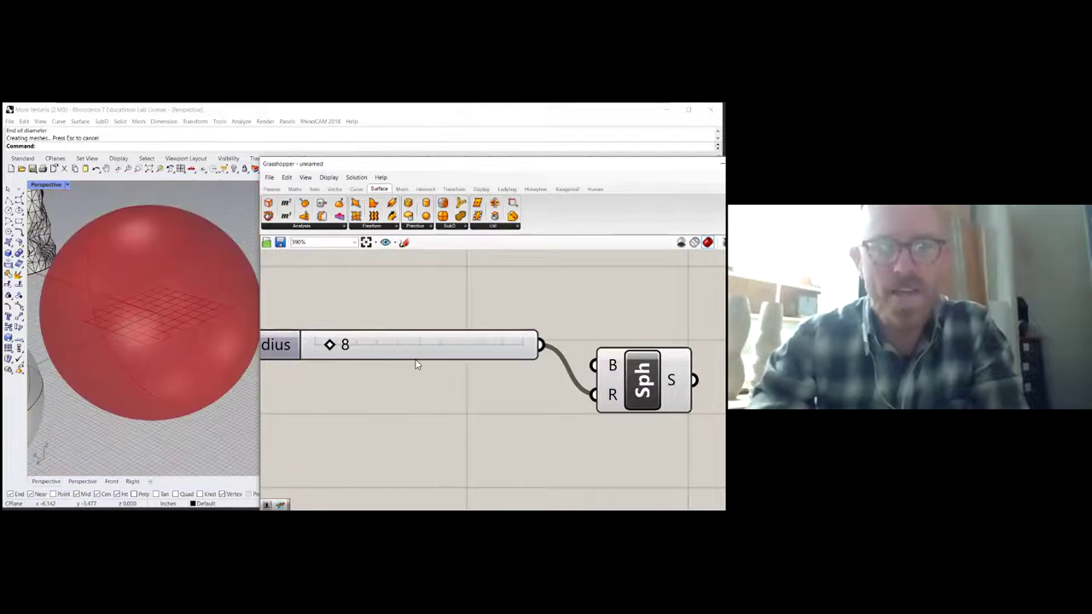
# Move the Sphere component away from its slider and vary the radius, ending at 9
pyautogui.scroll(-4, 435, 355)
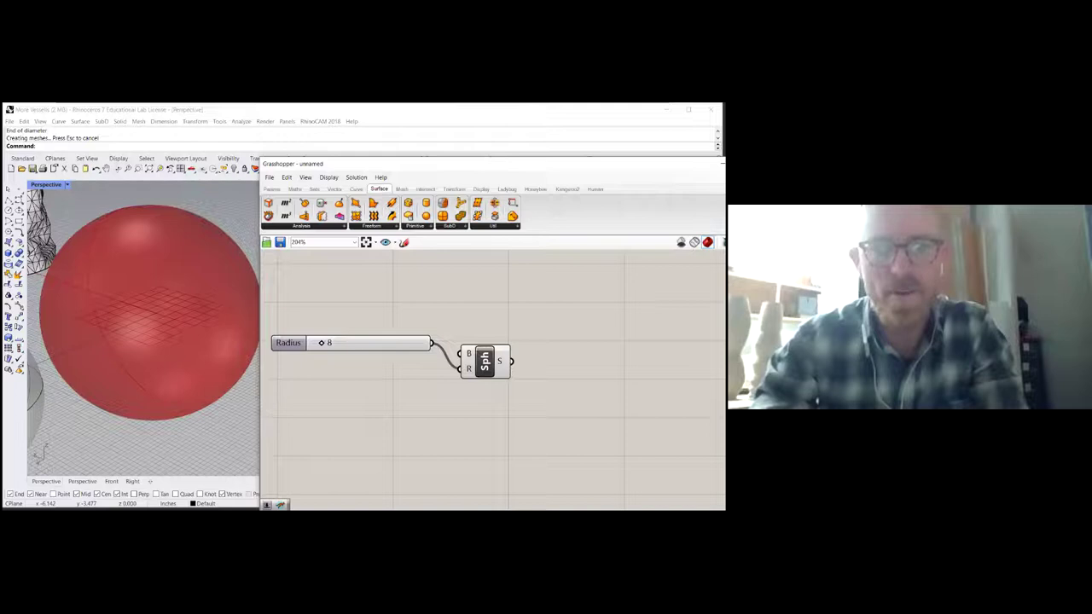
pyautogui.moveTo(485, 361); pyautogui.dragTo(521, 385)
pyautogui.moveTo(325, 347)
pyautogui.mouseDown()
pyautogui.moveTo(348, 345)
pyautogui.moveTo(315, 343)
pyautogui.mouseUp()
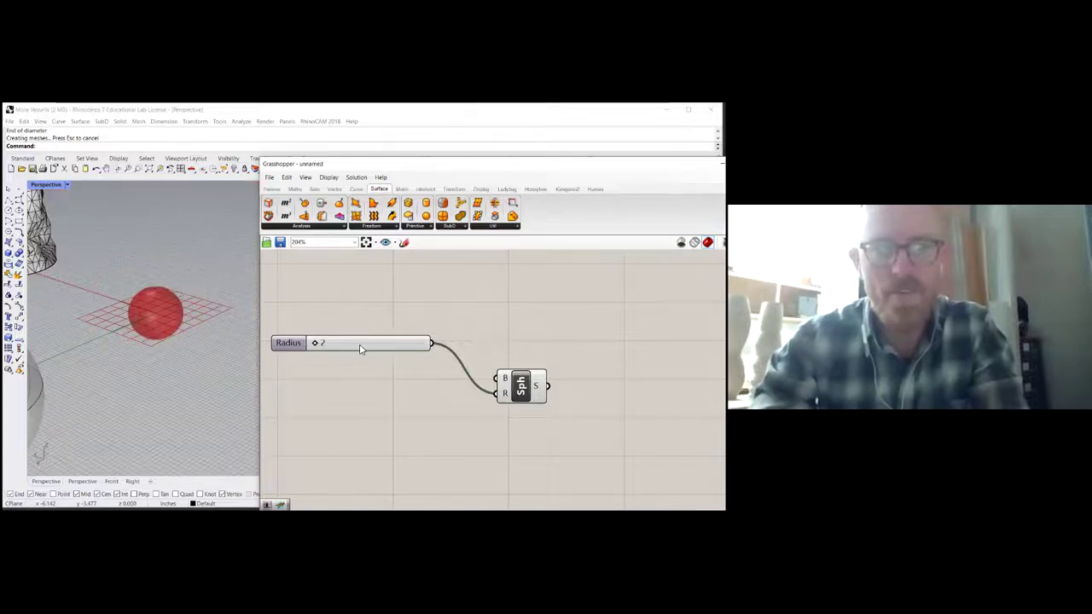
pyautogui.click(362, 350)
pyautogui.moveTo(359, 353); pyautogui.dragTo(332, 350)
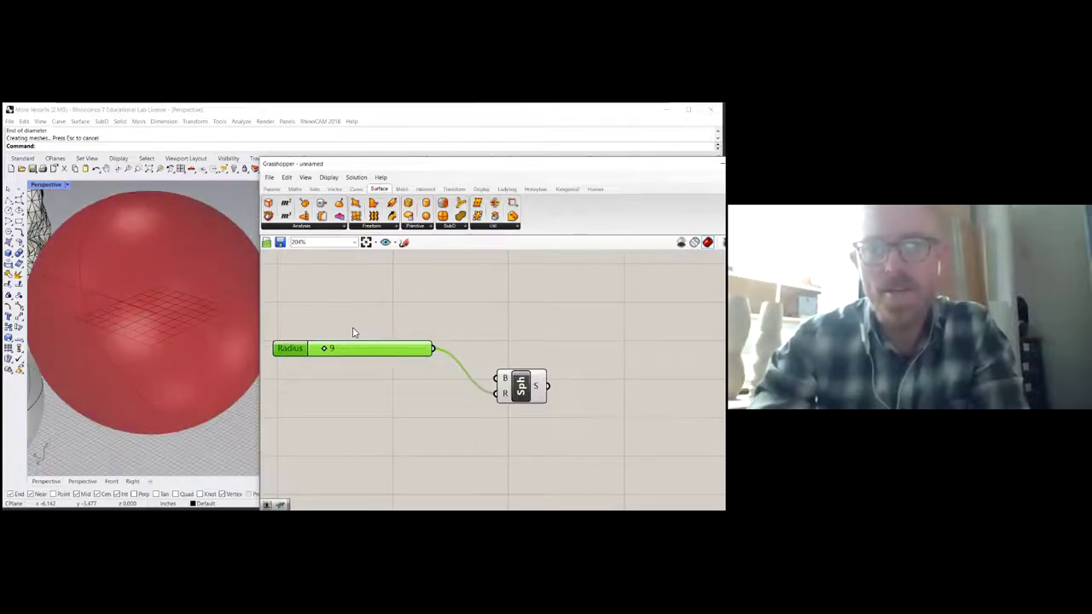
# Open the compression cylinder definition from the recent Grasshopper files and bring its component network into view
pyautogui.scroll(-5, 354, 333)
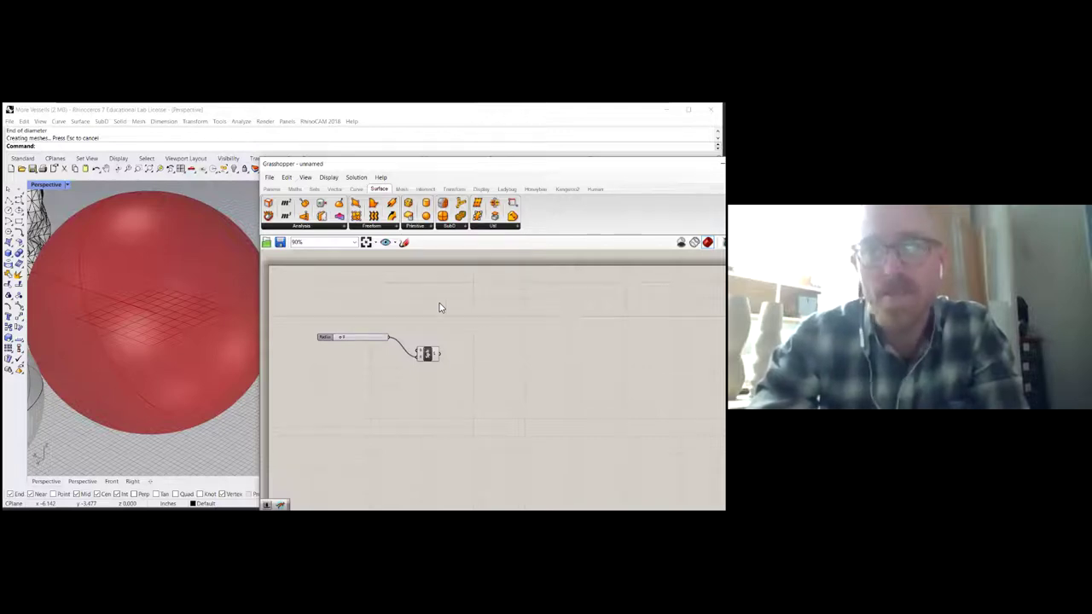
pyautogui.click(270, 177)
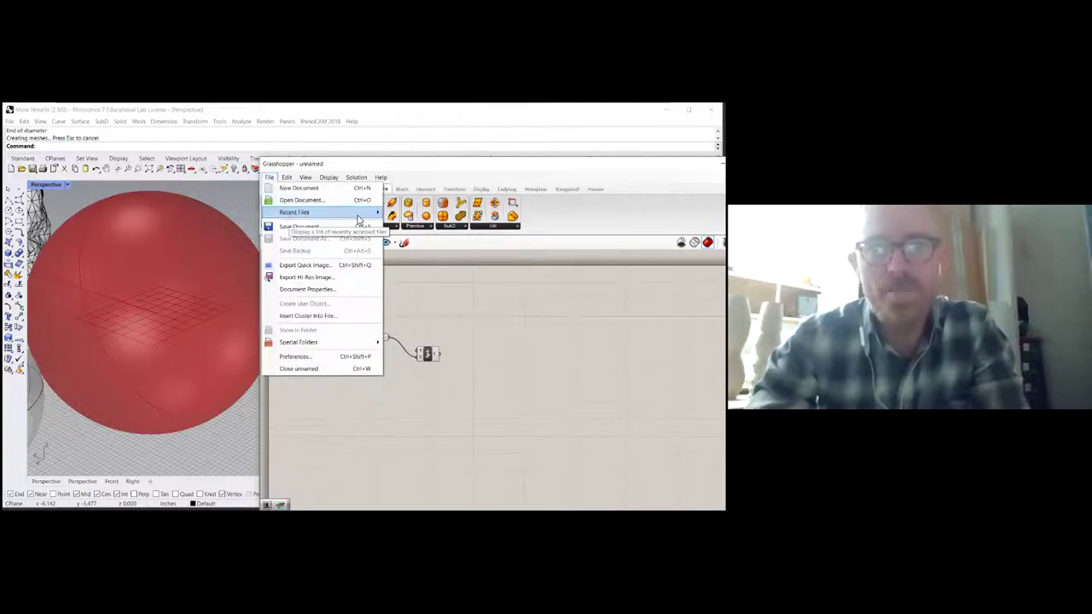
pyautogui.moveTo(358, 220)
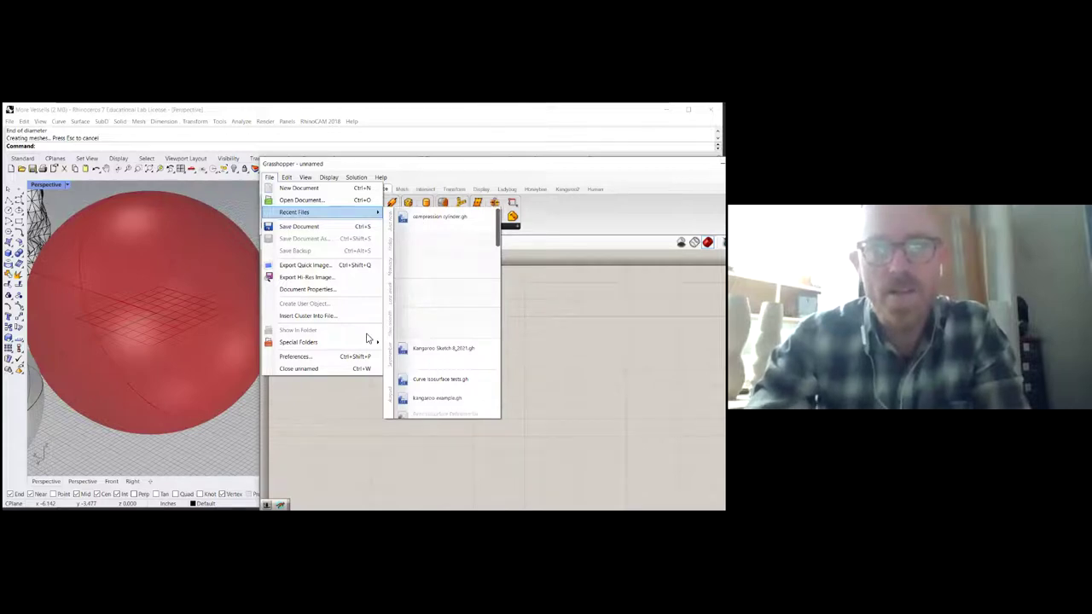
pyautogui.scroll(-6, 319, 290)
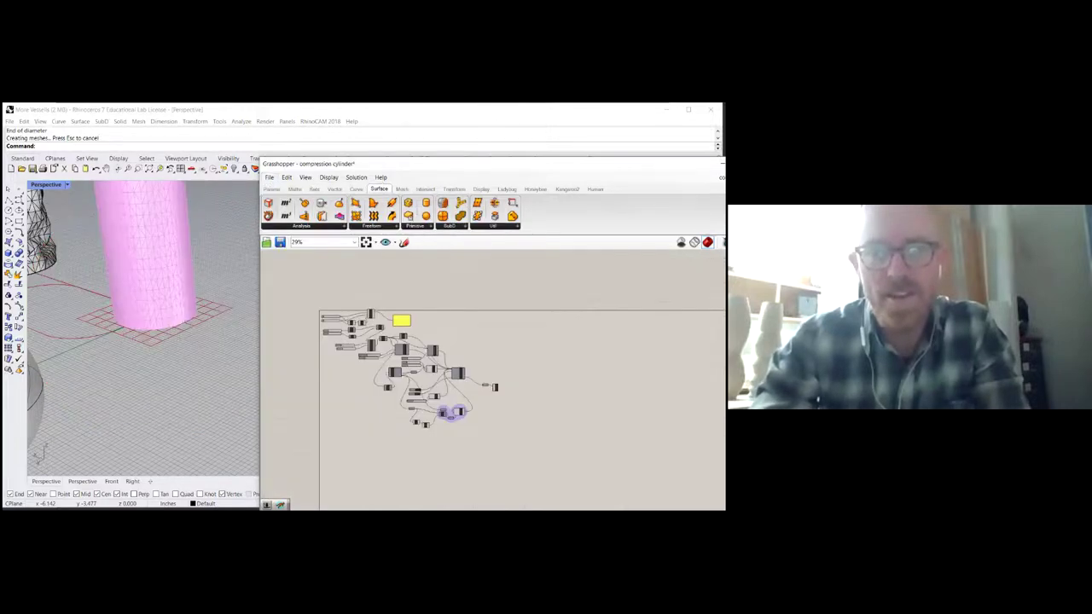
pyautogui.scroll(6, 449, 372)
pyautogui.scroll(-3, 534, 392)
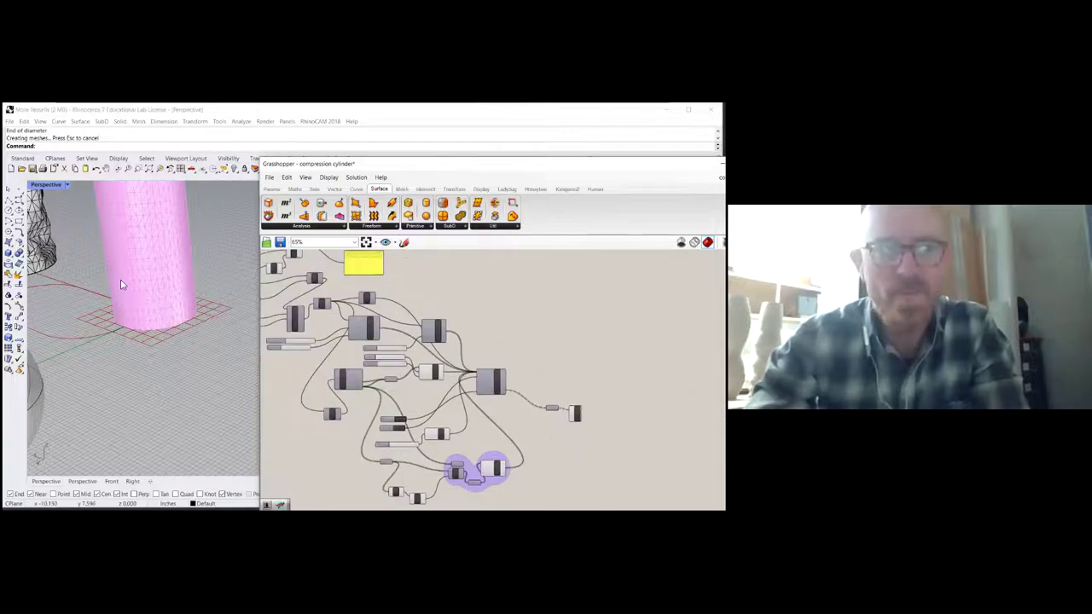
# Delete the sphere standing near the wireframe mesh vessels in the Rhino perspective view
pyautogui.moveTo(114, 284); pyautogui.dragTo(190, 340, button='right')
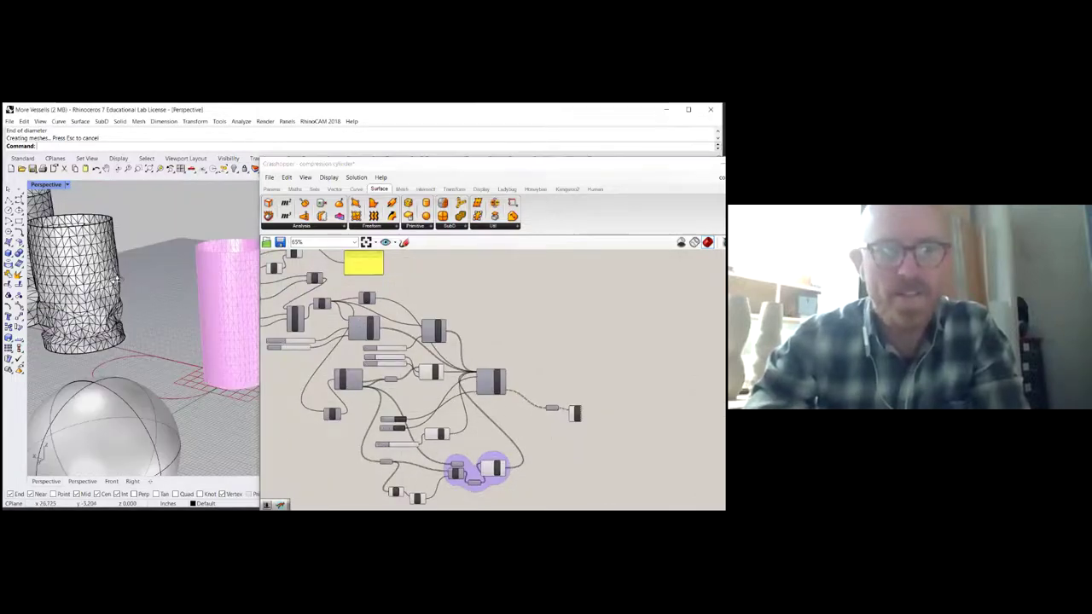
pyautogui.scroll(-5, 137, 311)
pyautogui.click(109, 309)
pyautogui.click(83, 309)
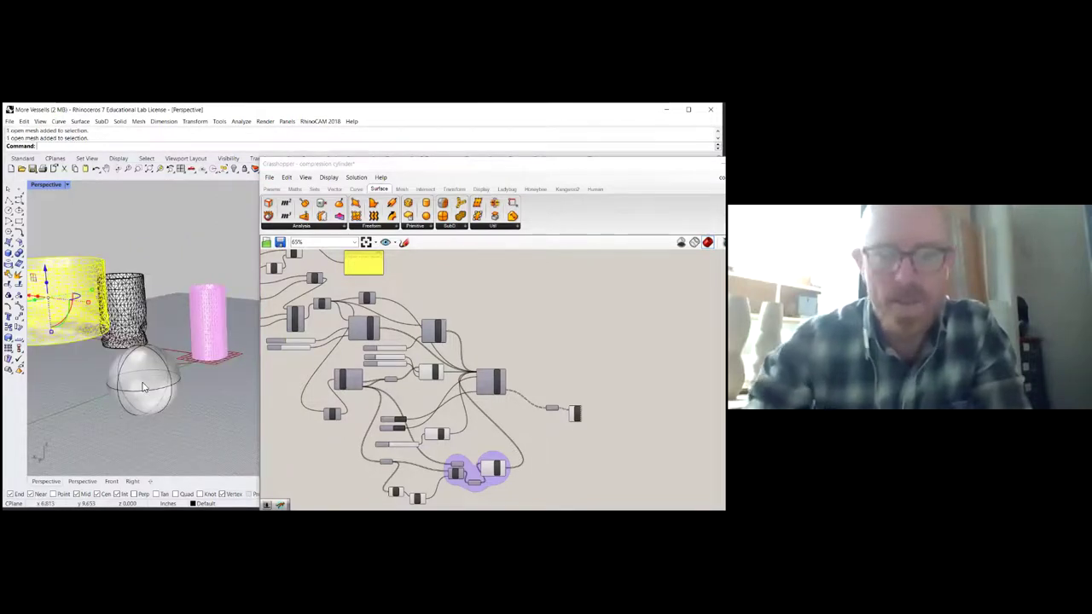
pyautogui.click(143, 386)
pyautogui.press('Delete')
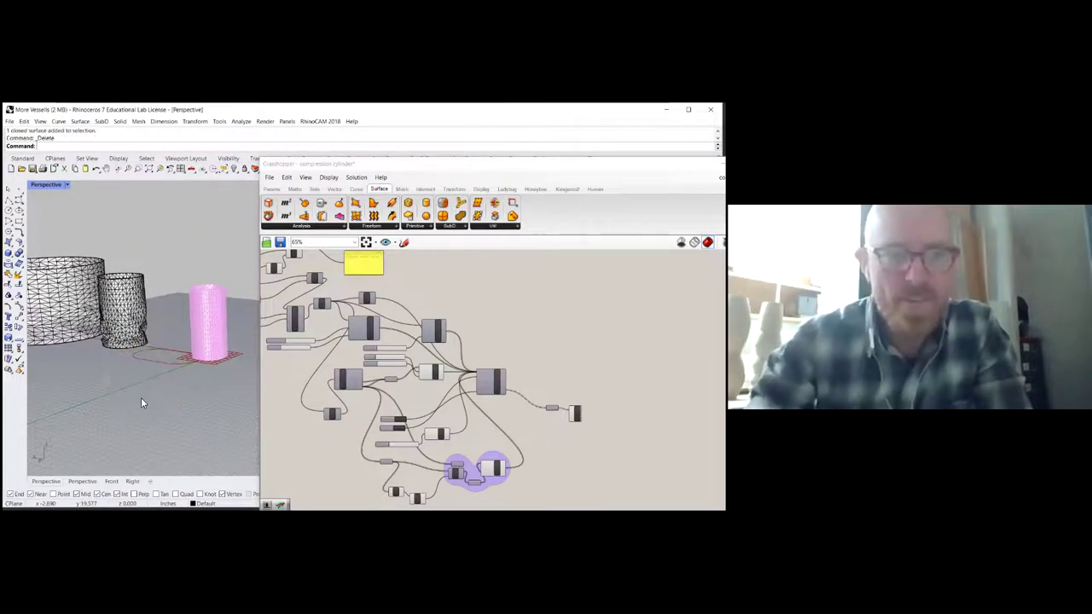
pyautogui.scroll(-5, 165, 377)
pyautogui.scroll(5, 167, 379)
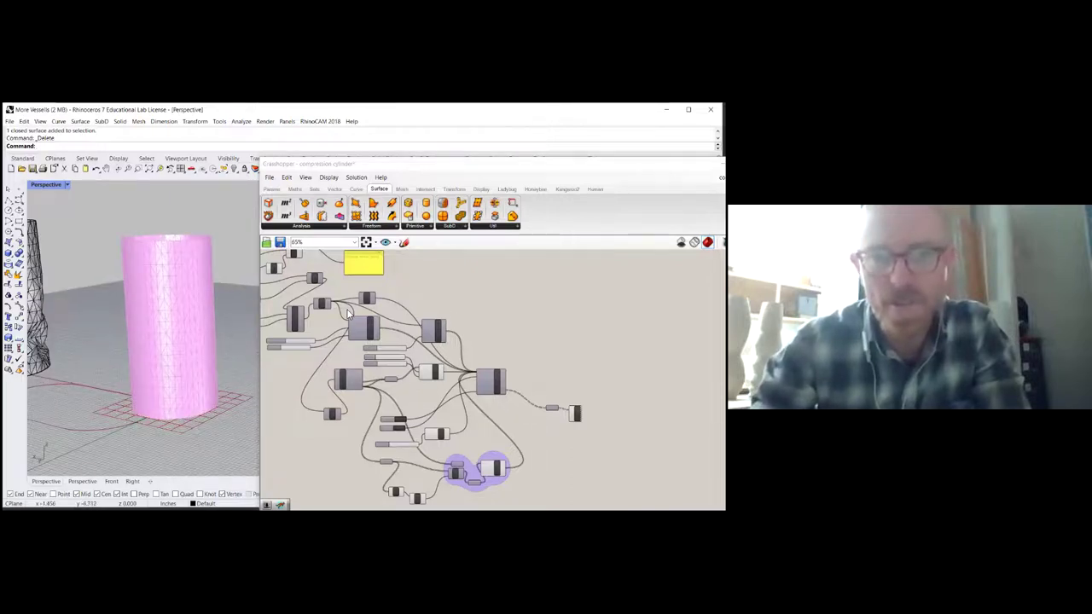
# Examine the start of the compression cylinder definition, tracing how the Circle and Unit Z components feed Extrude and Mesh UV
pyautogui.click(366, 242)
pyautogui.scroll(3, 337, 291)
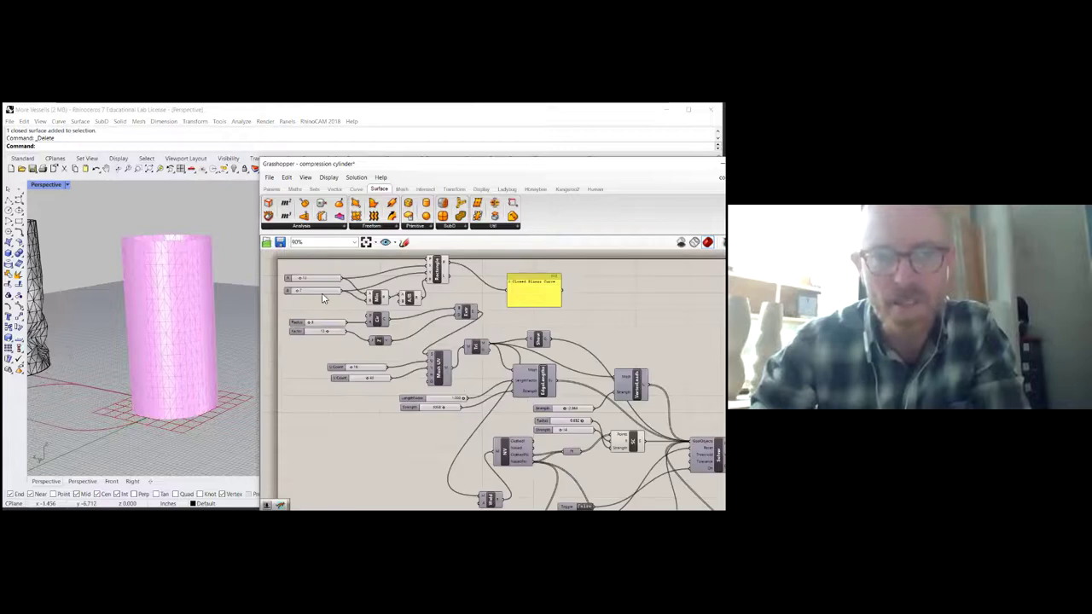
pyautogui.scroll(3, 309, 309)
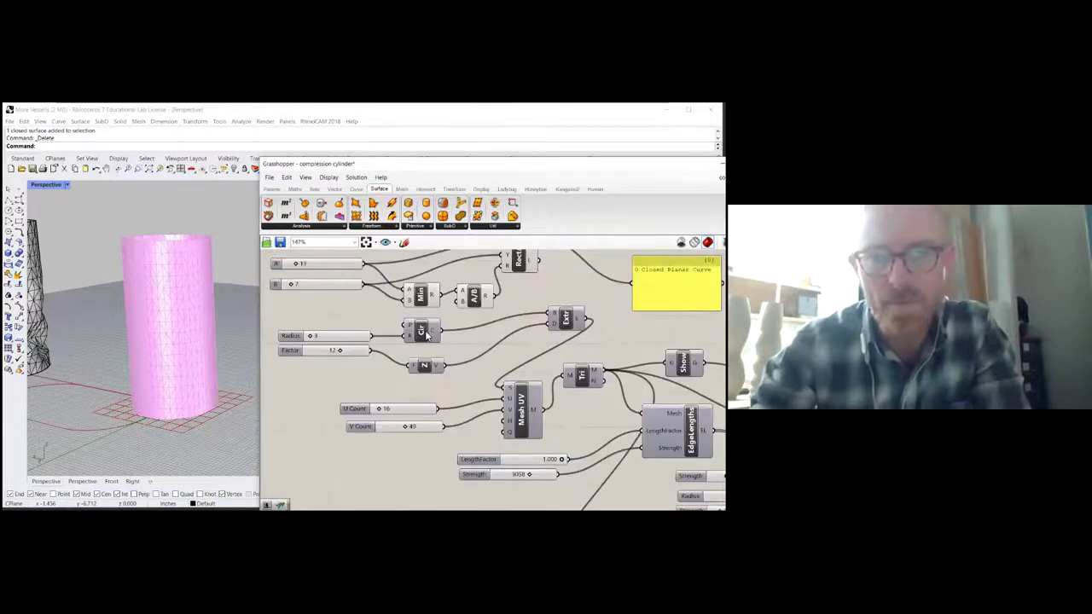
pyautogui.moveTo(429, 343); pyautogui.dragTo(435, 353)
pyautogui.scroll(-3, 416, 332)
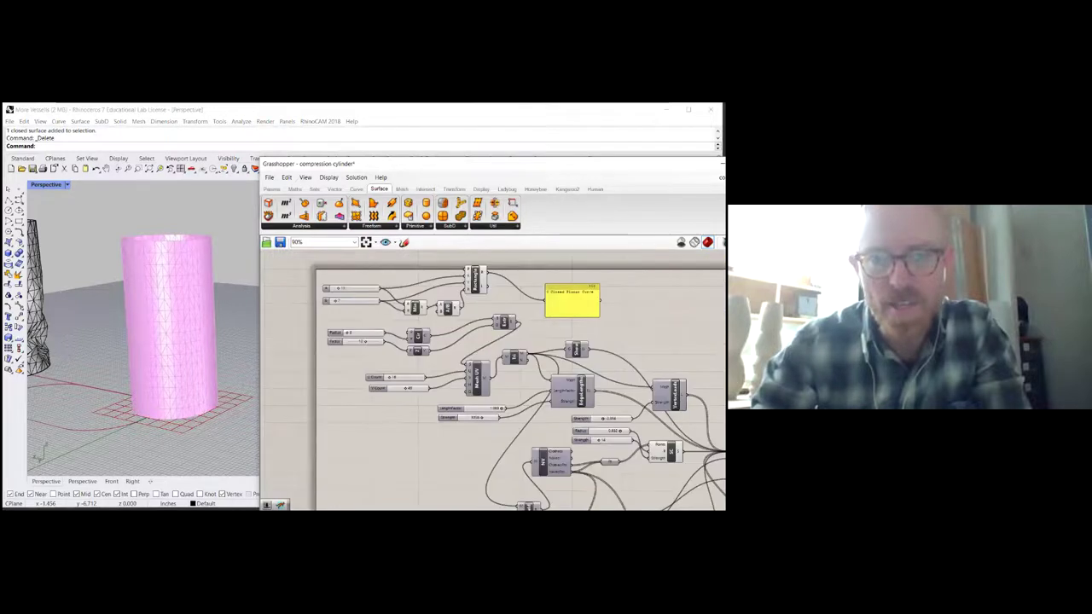
pyautogui.scroll(3, 501, 344)
pyautogui.moveTo(489, 319); pyautogui.dragTo(466, 320)
pyautogui.click(367, 333)
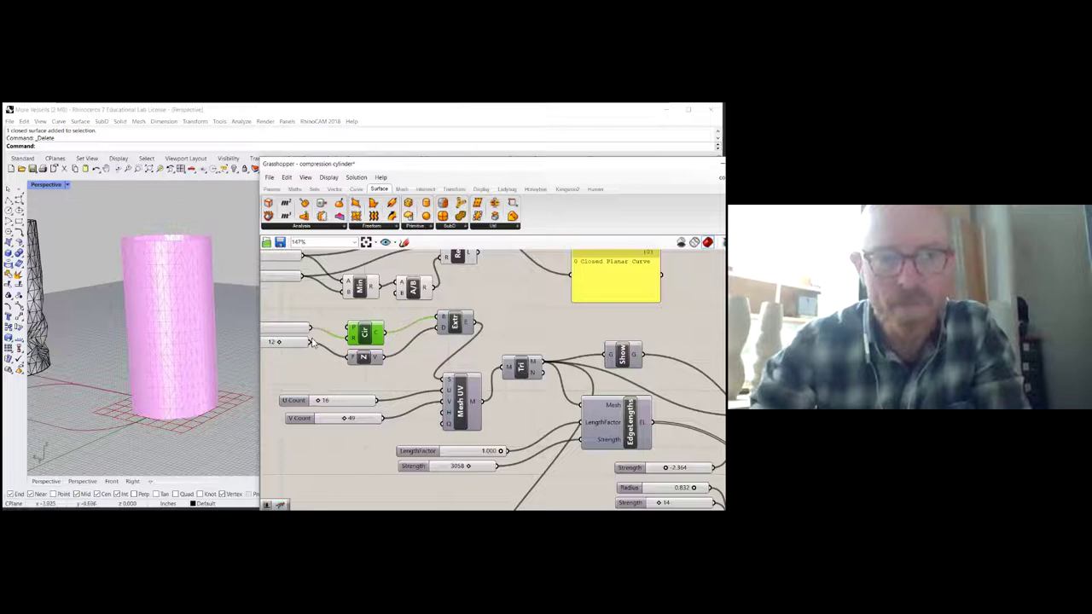
pyautogui.click(463, 321)
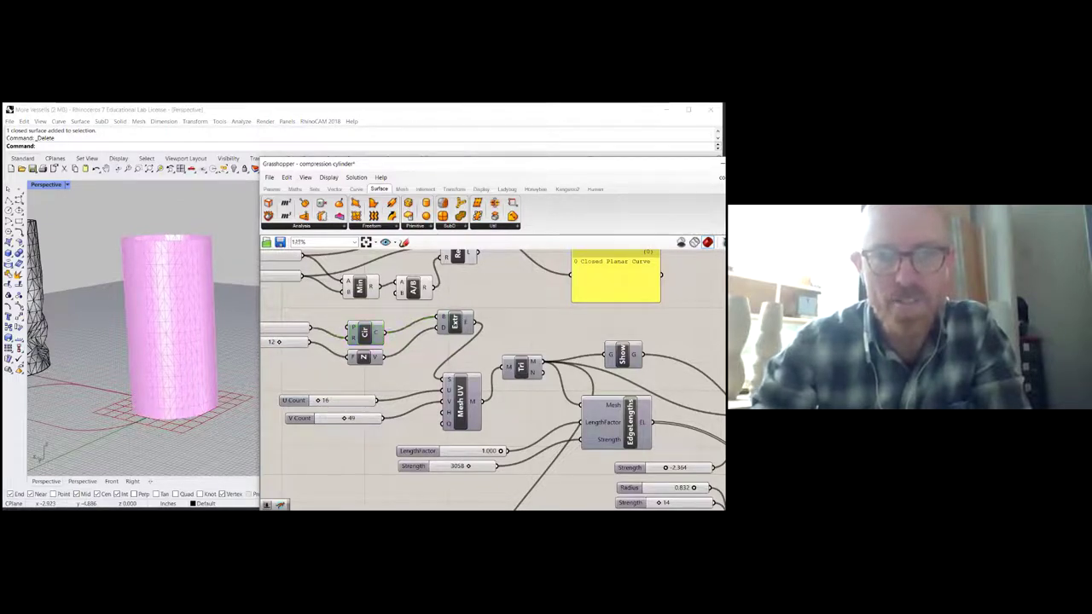
pyautogui.scroll(-3, 503, 309)
pyautogui.scroll(3, 487, 317)
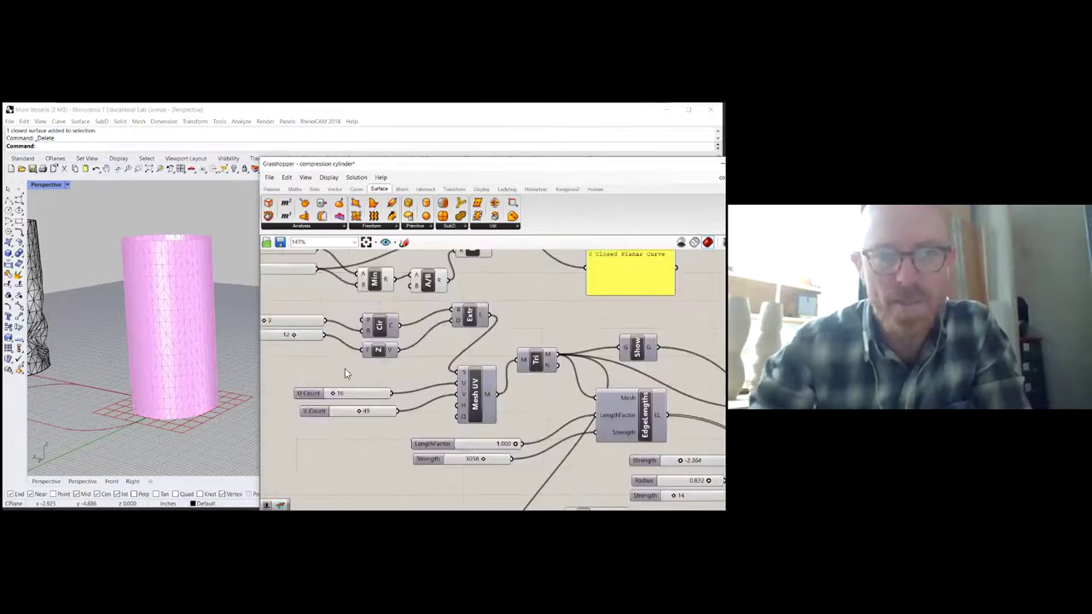
# Set the cylinder's Radius slider to 6 and its Factor slider to 10
pyautogui.scroll(-3, 438, 366)
pyautogui.scroll(3, 339, 345)
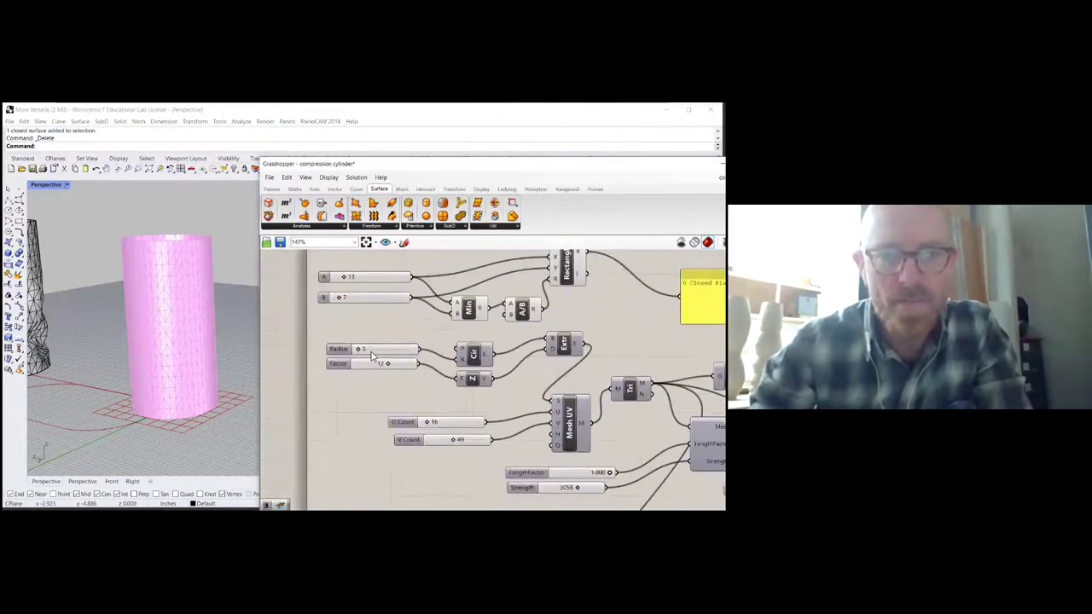
pyautogui.scroll(3, 372, 357)
pyautogui.moveTo(383, 355); pyautogui.dragTo(371, 357)
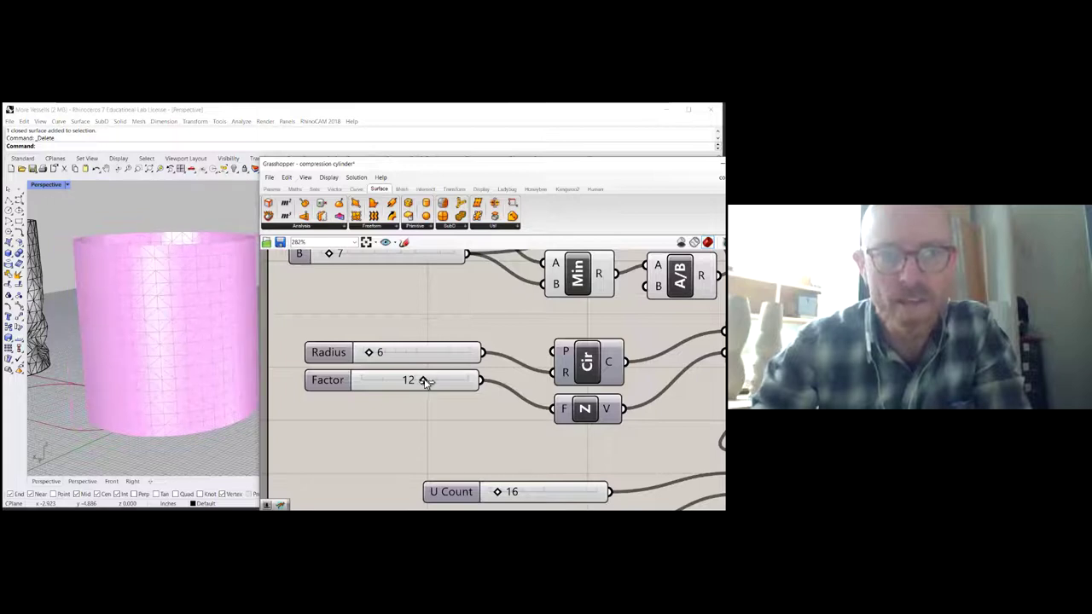
pyautogui.moveTo(435, 381); pyautogui.dragTo(414, 380)
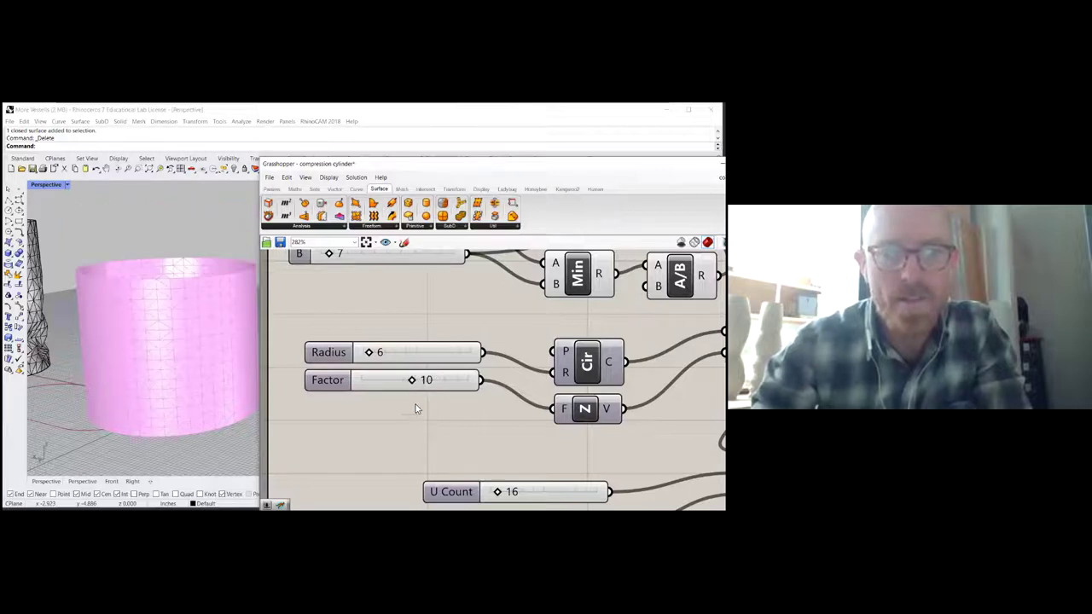
# Set the U Count slider feeding the Mesh UV component to 22
pyautogui.scroll(-4, 401, 376)
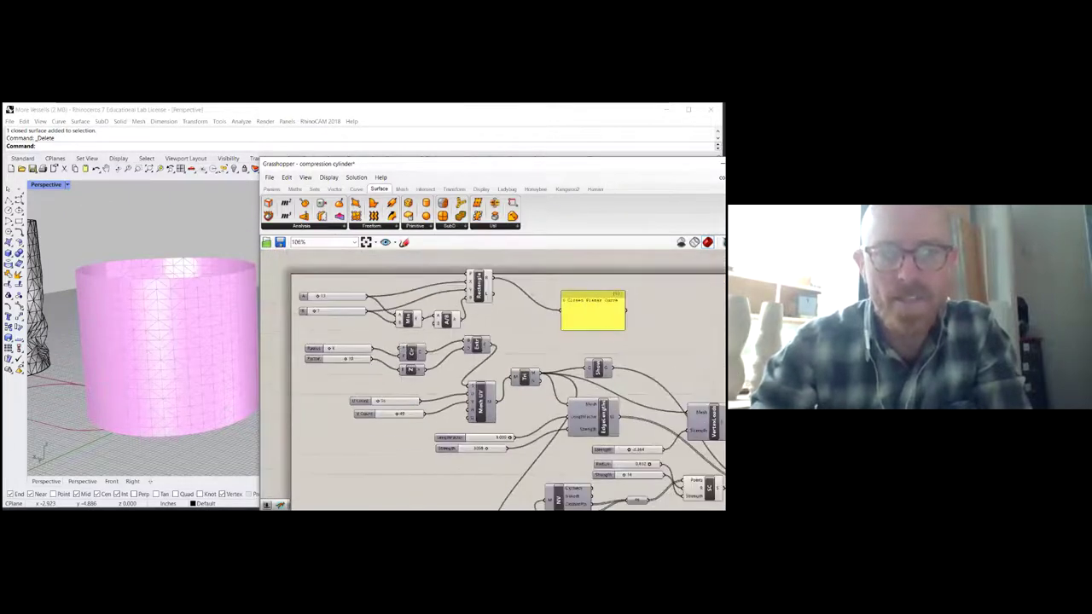
pyautogui.scroll(3, 374, 401)
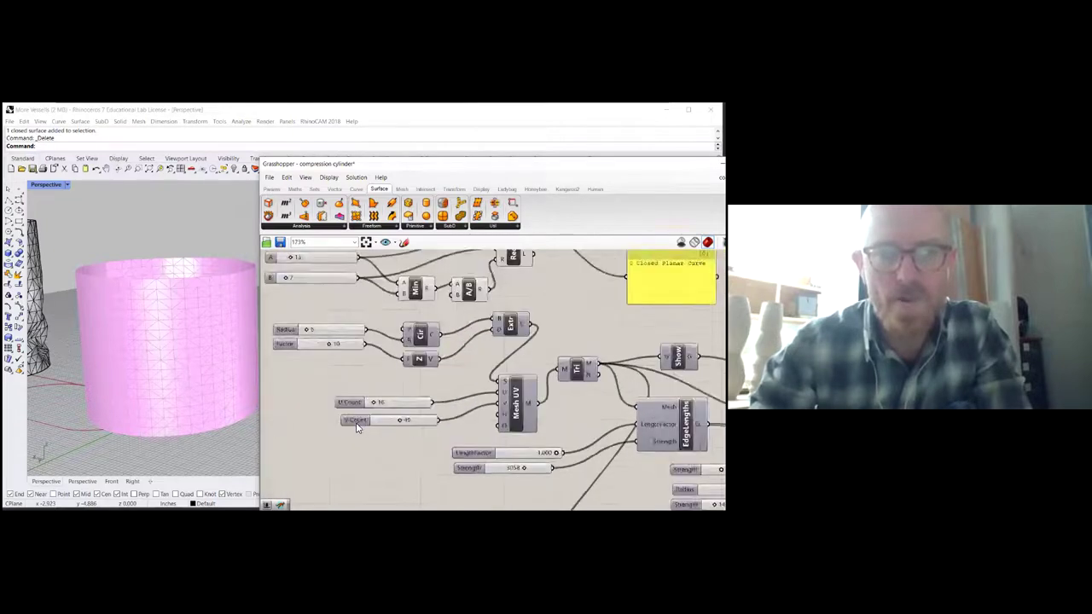
pyautogui.click(350, 422)
pyautogui.moveTo(349, 427); pyautogui.dragTo(353, 425)
pyautogui.click(361, 388)
pyautogui.scroll(-2, 363, 392)
pyautogui.scroll(5, 360, 398)
pyautogui.moveTo(360, 401); pyautogui.dragTo(381, 401)
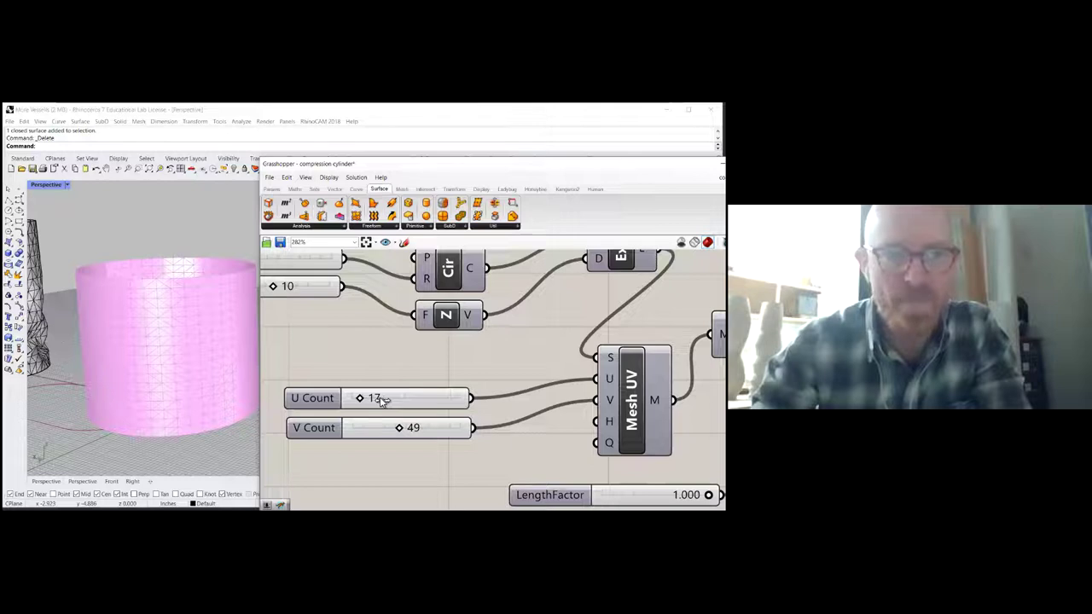
pyautogui.moveTo(382, 401); pyautogui.dragTo(381, 401)
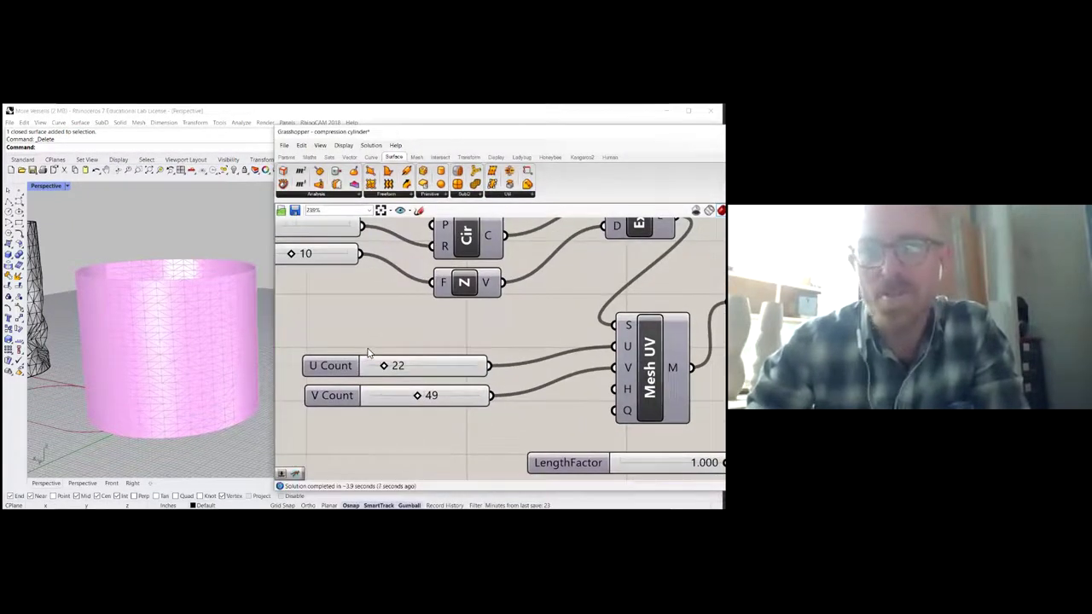
# Examine the whole definition, following the wires from the Mesh UV component through the Kangaroo goals to the Solver and Preview
pyautogui.scroll(-2, 367, 353)
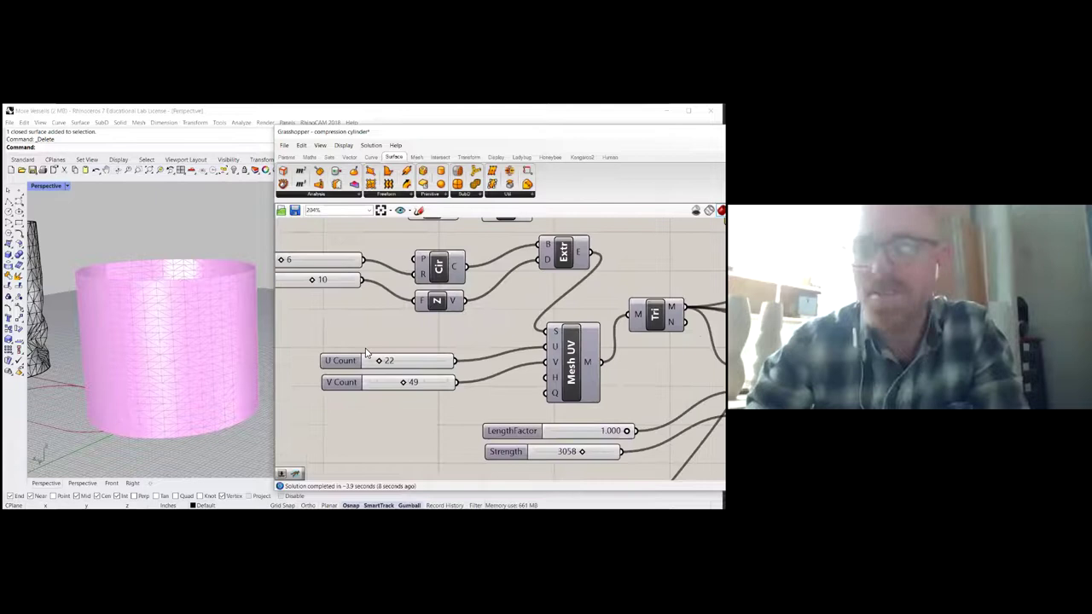
pyautogui.scroll(-5, 367, 352)
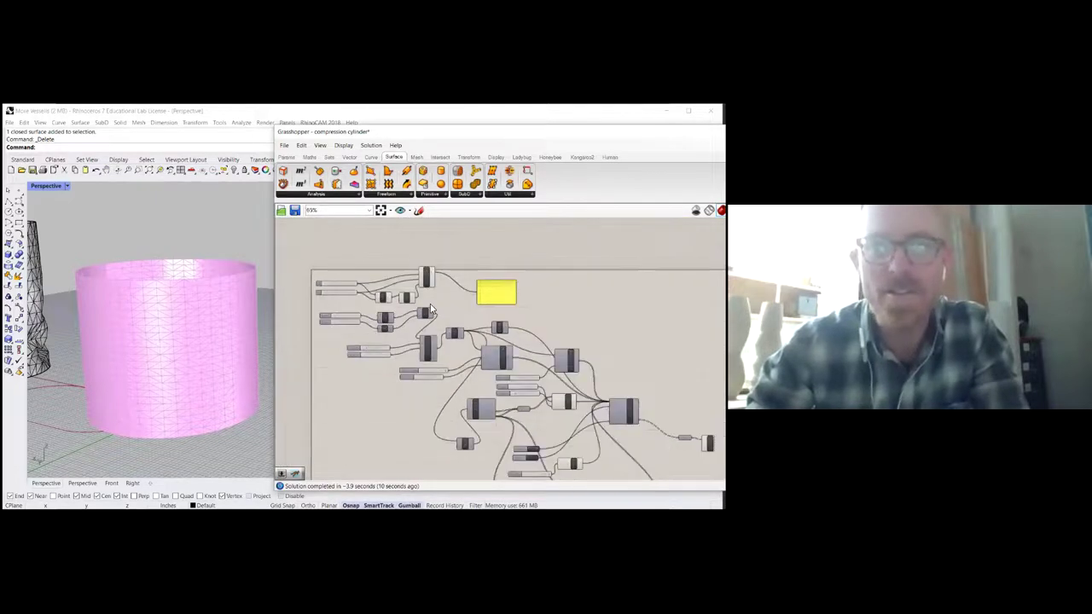
pyautogui.scroll(-2, 342, 346)
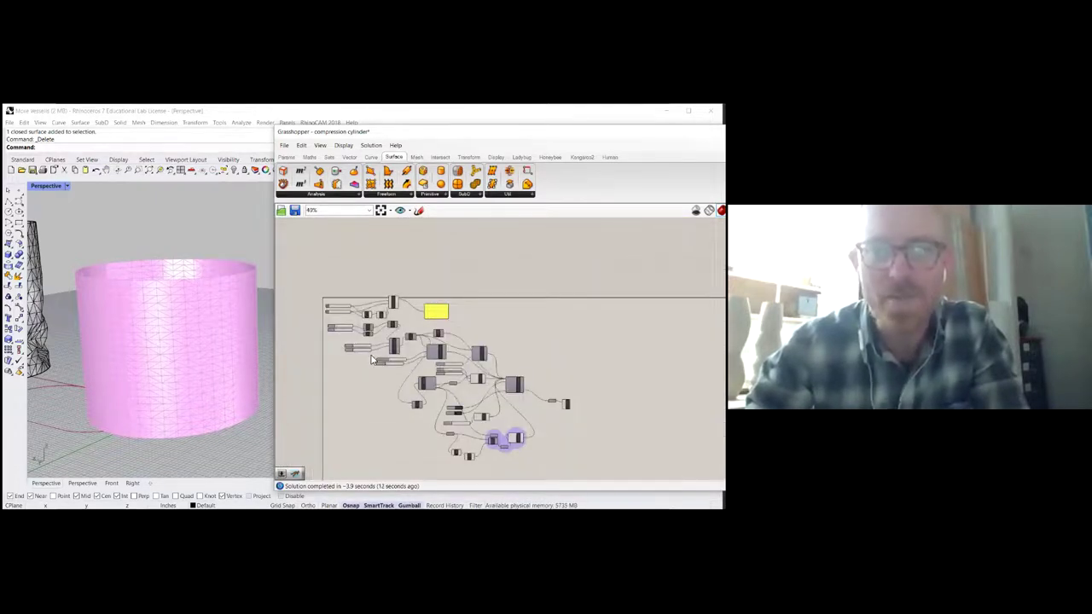
pyautogui.scroll(5, 371, 358)
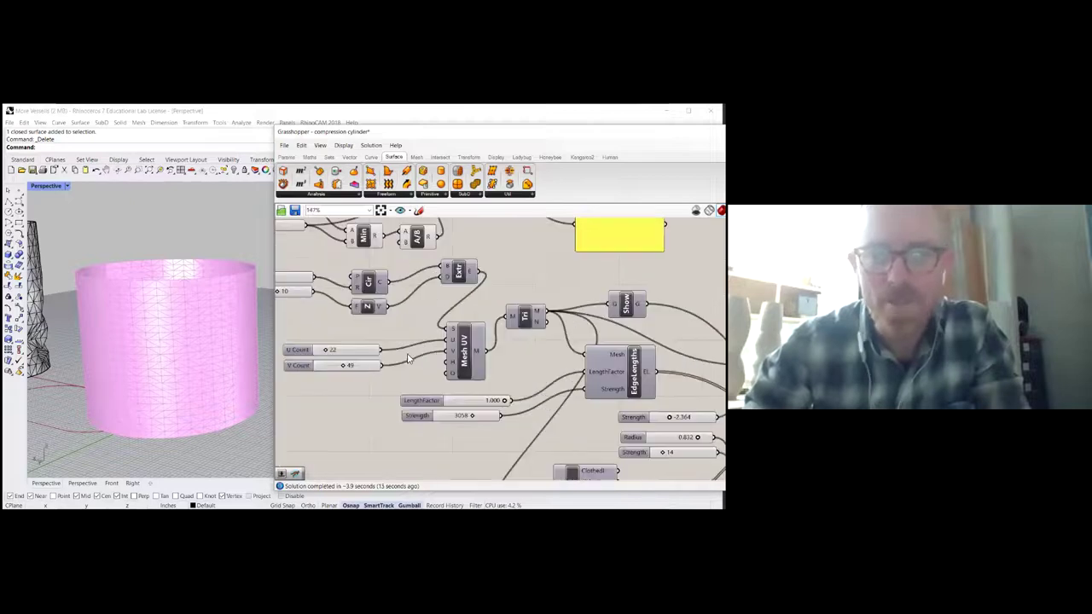
pyautogui.scroll(-2, 388, 357)
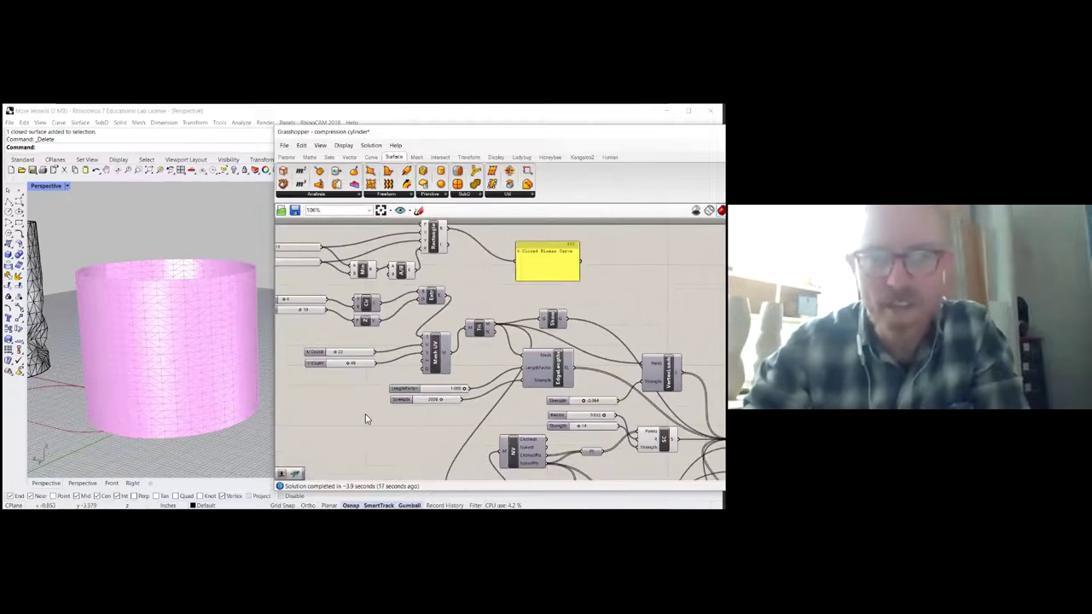
pyautogui.scroll(-3, 337, 378)
pyautogui.scroll(3, 467, 350)
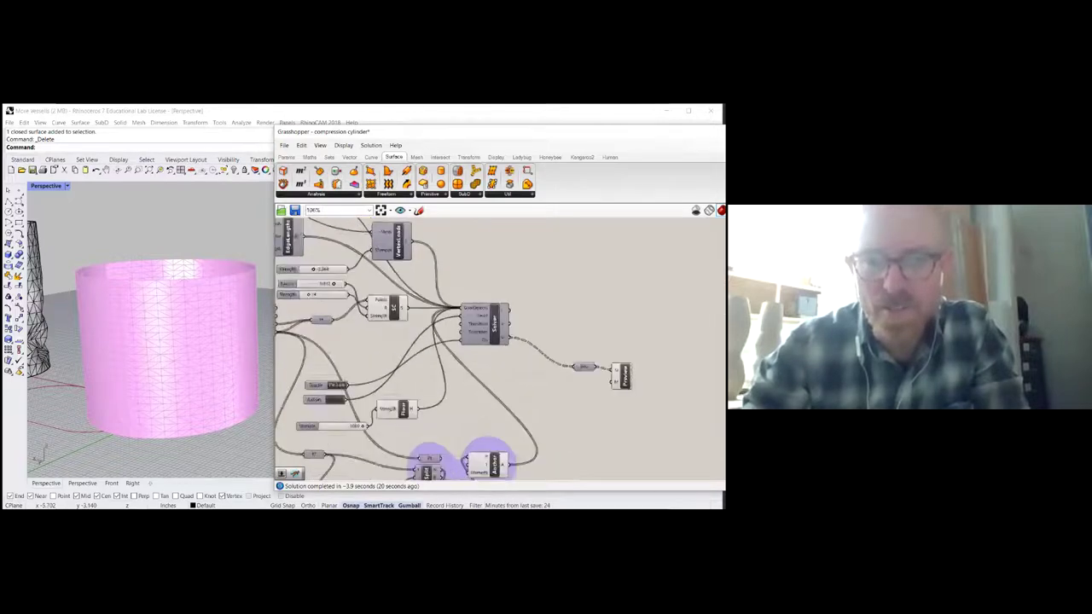
pyautogui.scroll(1, 483, 324)
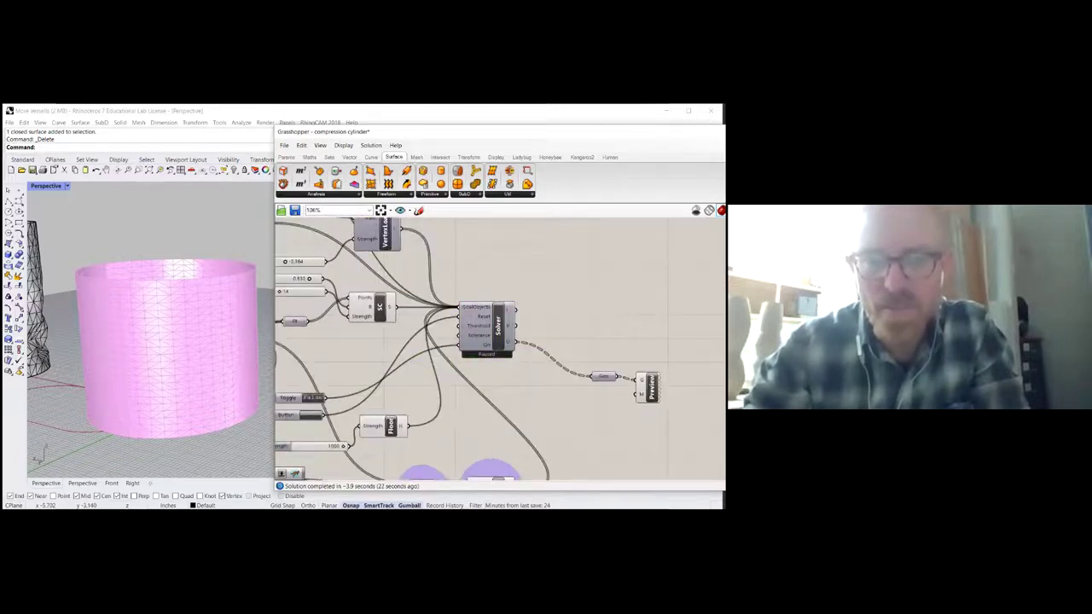
# Select the Solver component and inspect its connections and inputs, including the description of Threshold
pyautogui.click(503, 337)
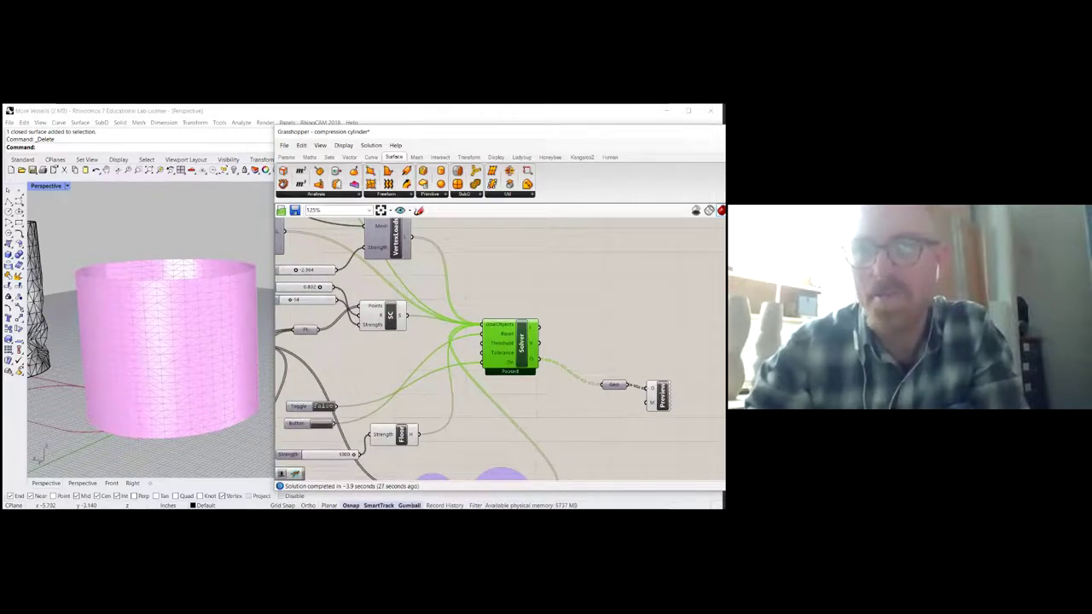
pyautogui.scroll(-4, 534, 334)
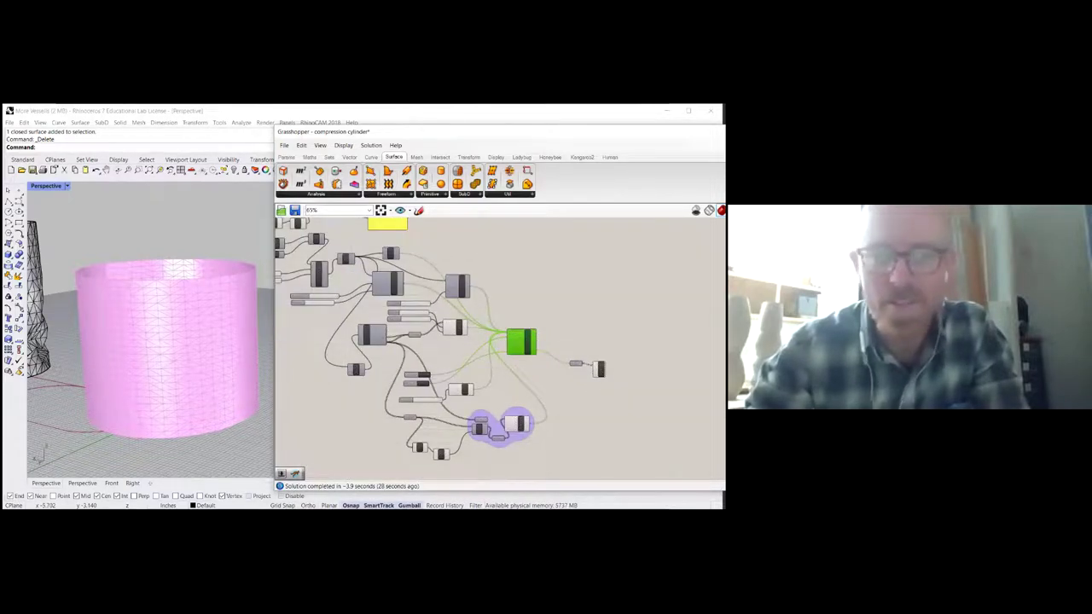
pyautogui.scroll(3, 528, 338)
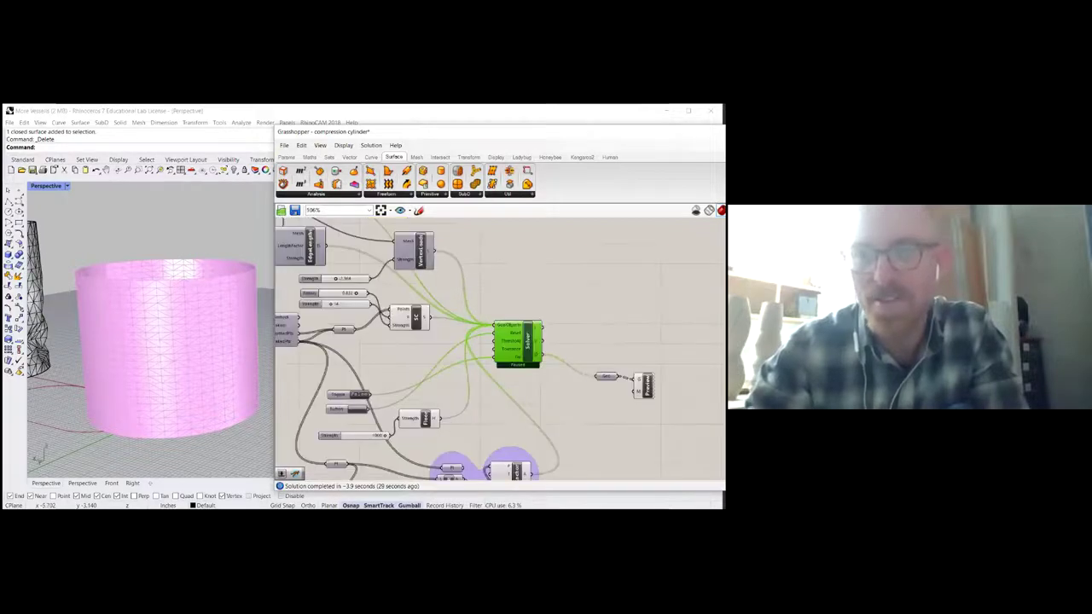
pyautogui.scroll(3, 528, 356)
pyautogui.scroll(2, 537, 317)
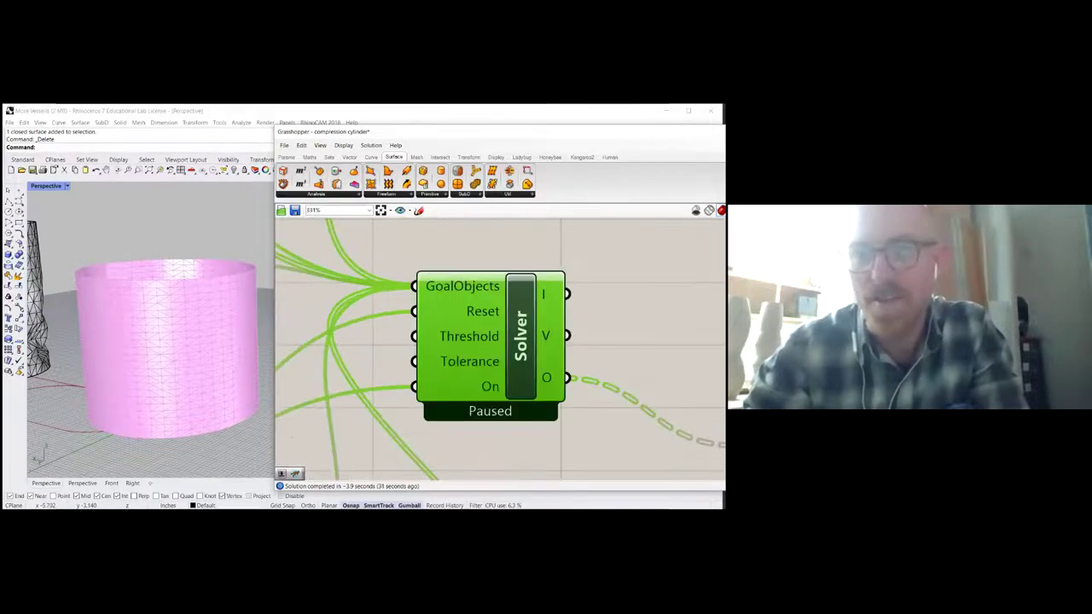
pyautogui.scroll(-2, 487, 341)
pyautogui.scroll(2, 484, 337)
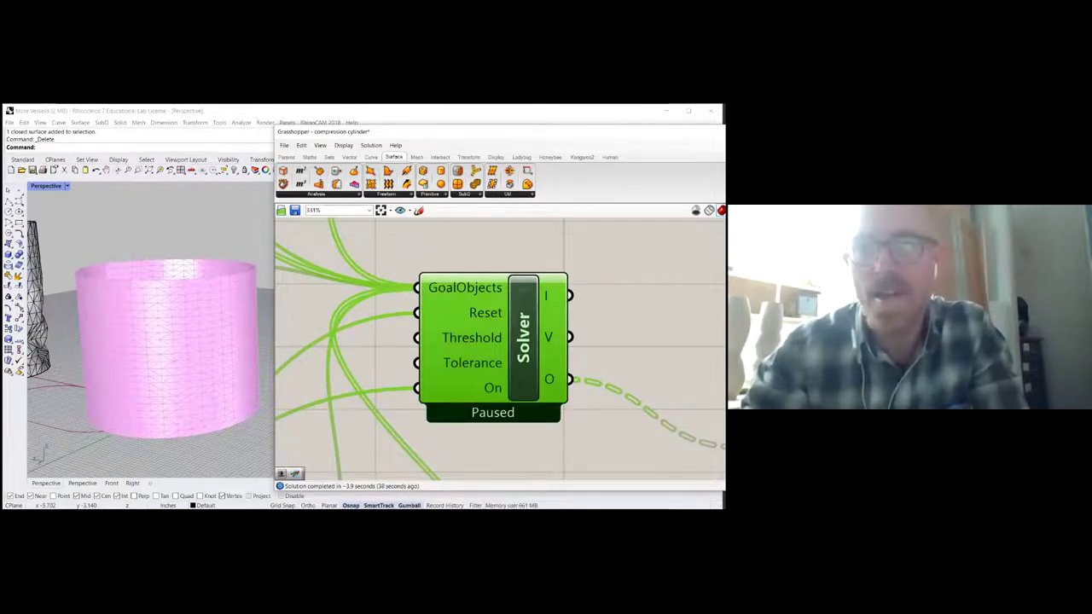
pyautogui.scroll(-1, 474, 333)
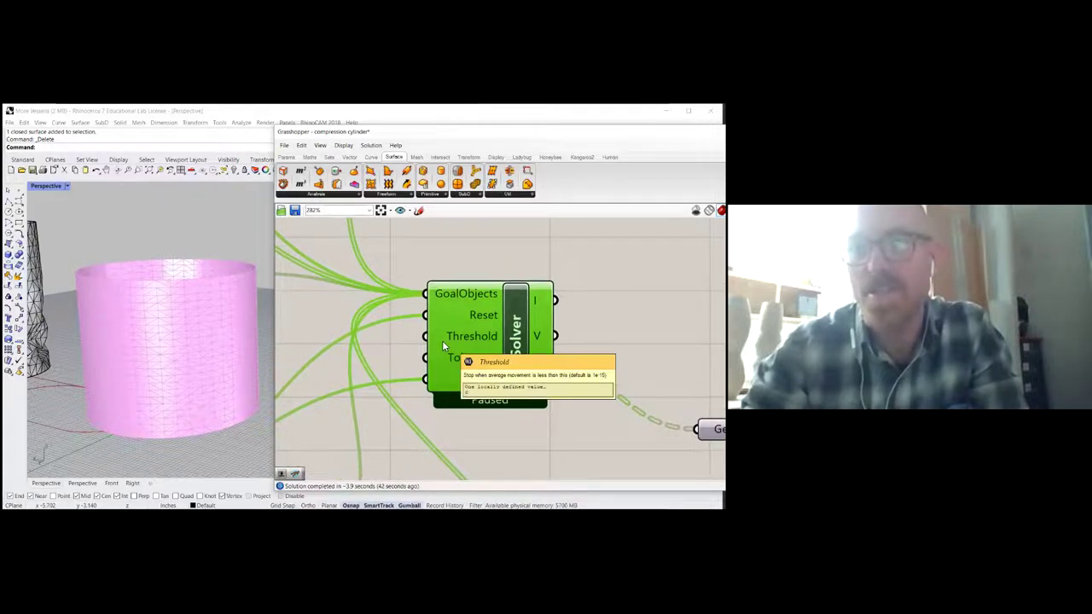
# Read the descriptions of the Solver component's Tolerance and Threshold inputs
pyautogui.moveTo(458, 359)
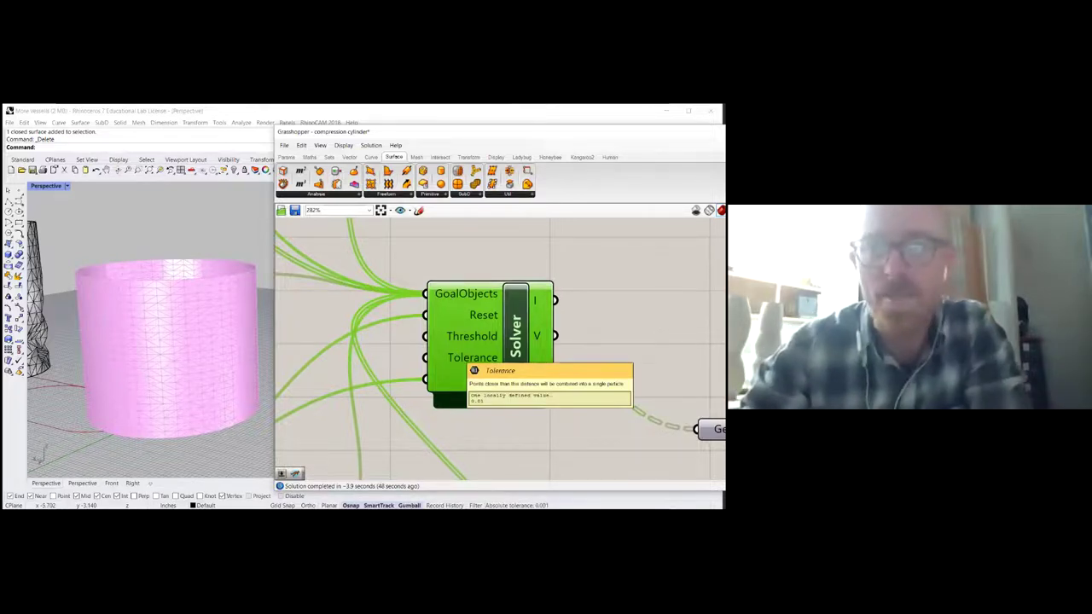
pyautogui.press('Escape')
pyautogui.scroll(1, 451, 322)
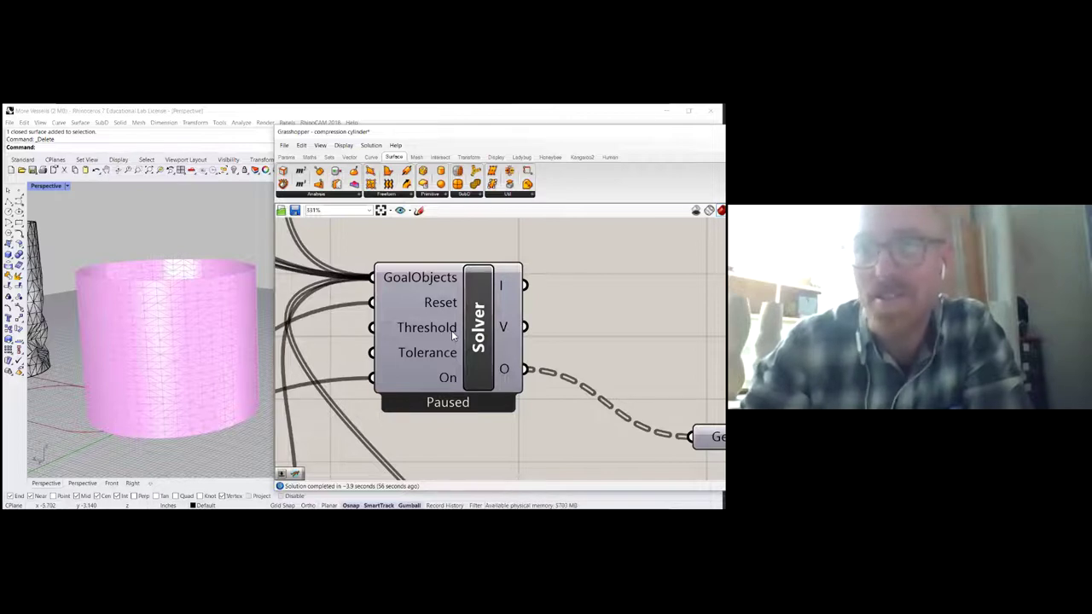
pyautogui.moveTo(452, 334)
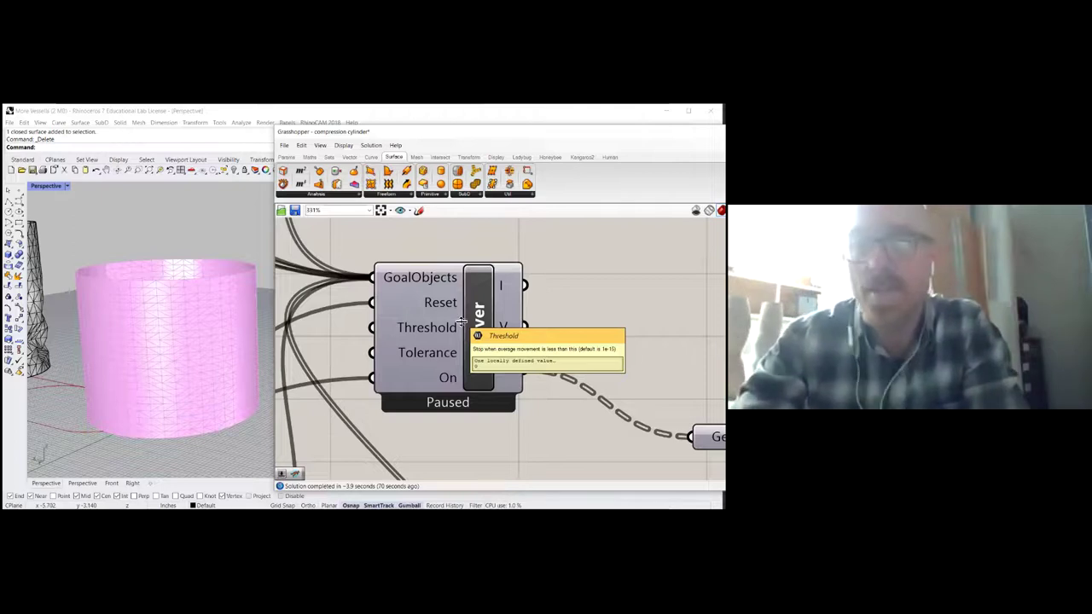
# Start the Kangaroo simulation by switching the Toggle wired to the Solver's On input to True
pyautogui.scroll(-3, 558, 240)
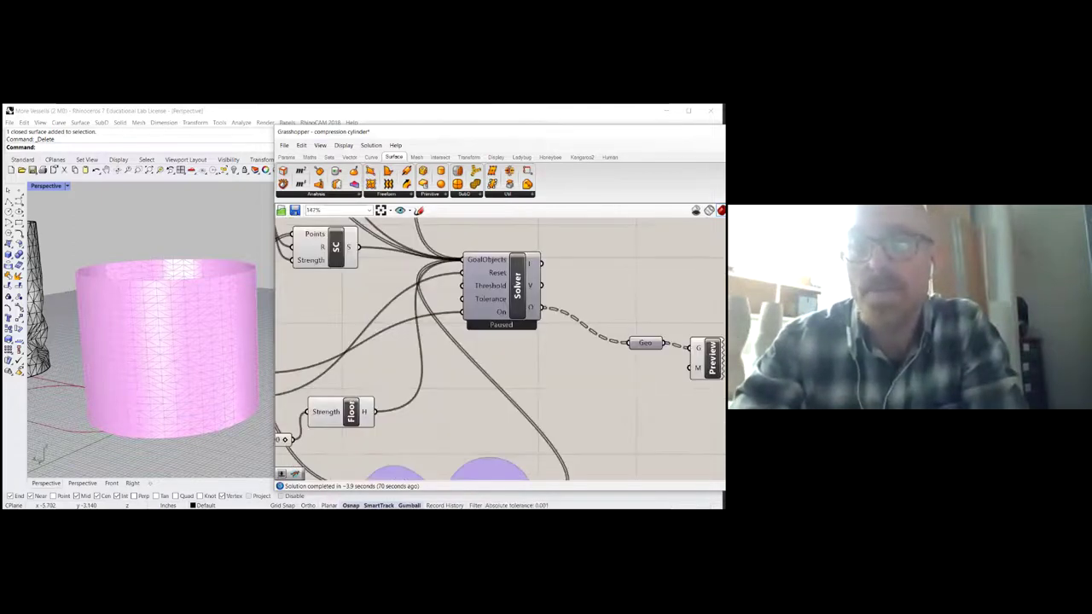
pyautogui.scroll(-2, 386, 321)
pyautogui.scroll(4, 385, 322)
pyautogui.moveTo(305, 269); pyautogui.dragTo(444, 355)
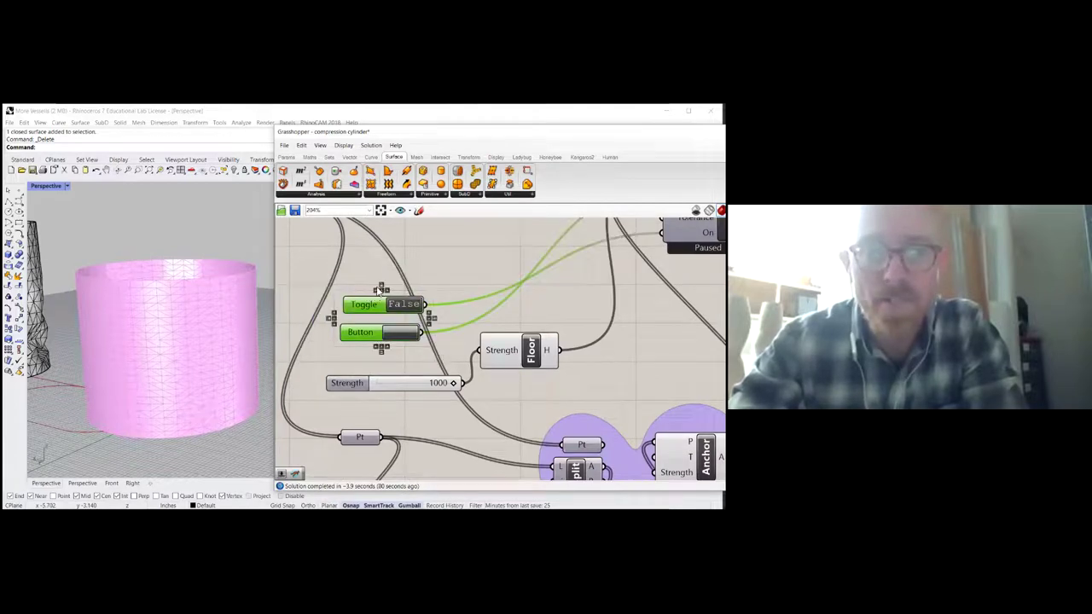
pyautogui.click(418, 295)
pyautogui.click(400, 304)
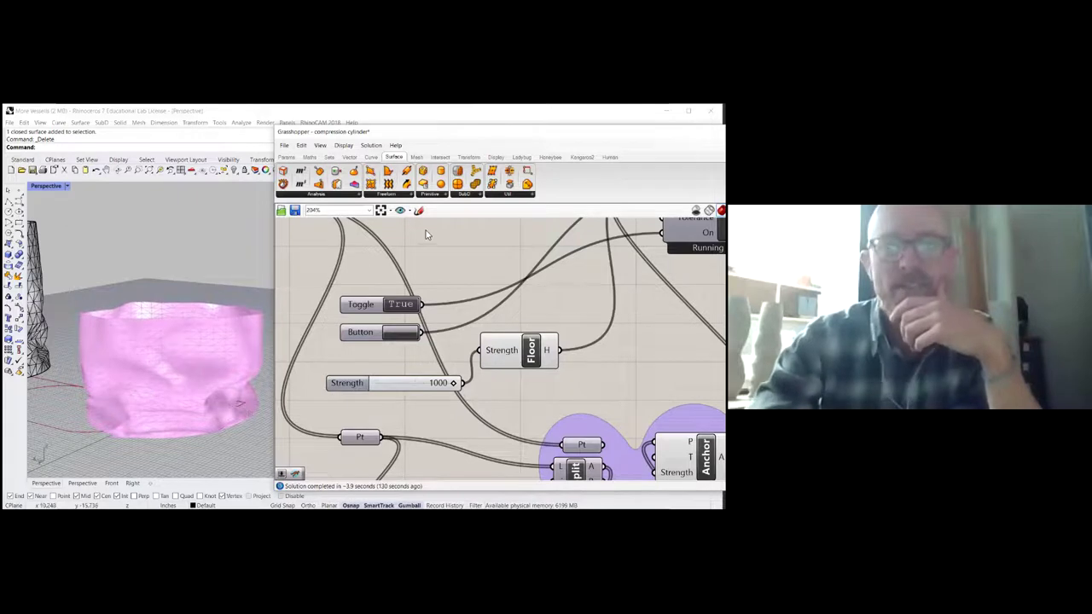
# Pause the simulation by setting the Solver's Toggle to False and inspect the compressed cylinder mesh in the Perspective viewport
pyautogui.click(403, 335)
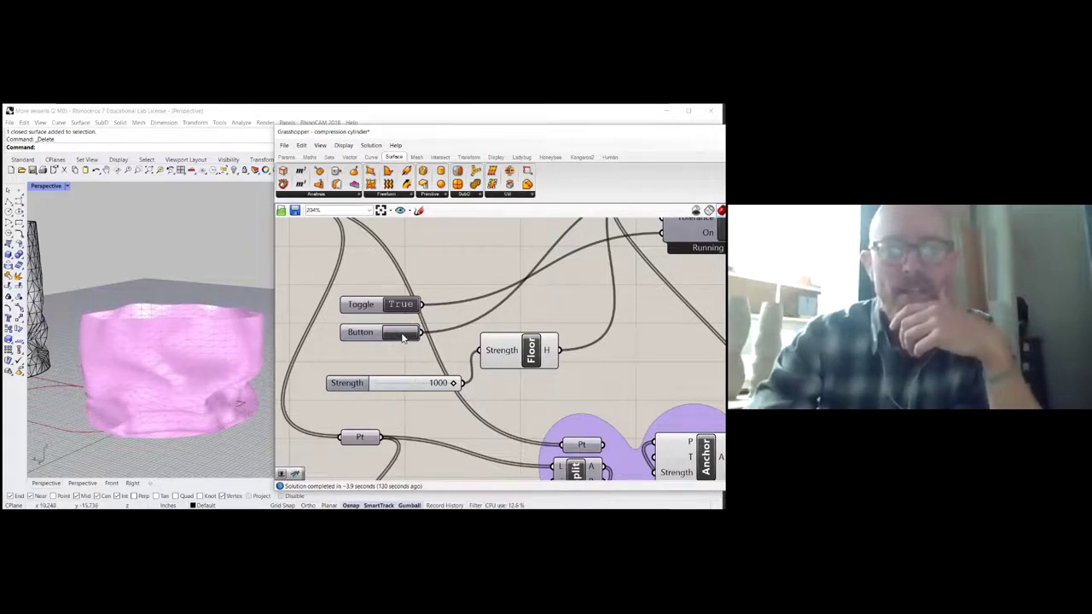
pyautogui.doubleClick(402, 309)
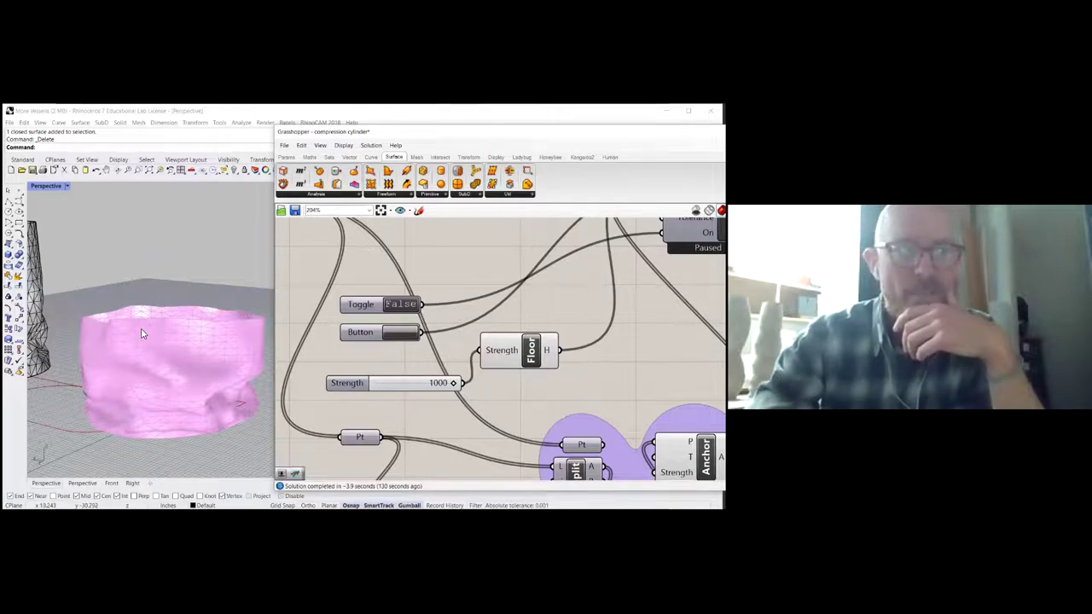
pyautogui.scroll(2, 162, 333)
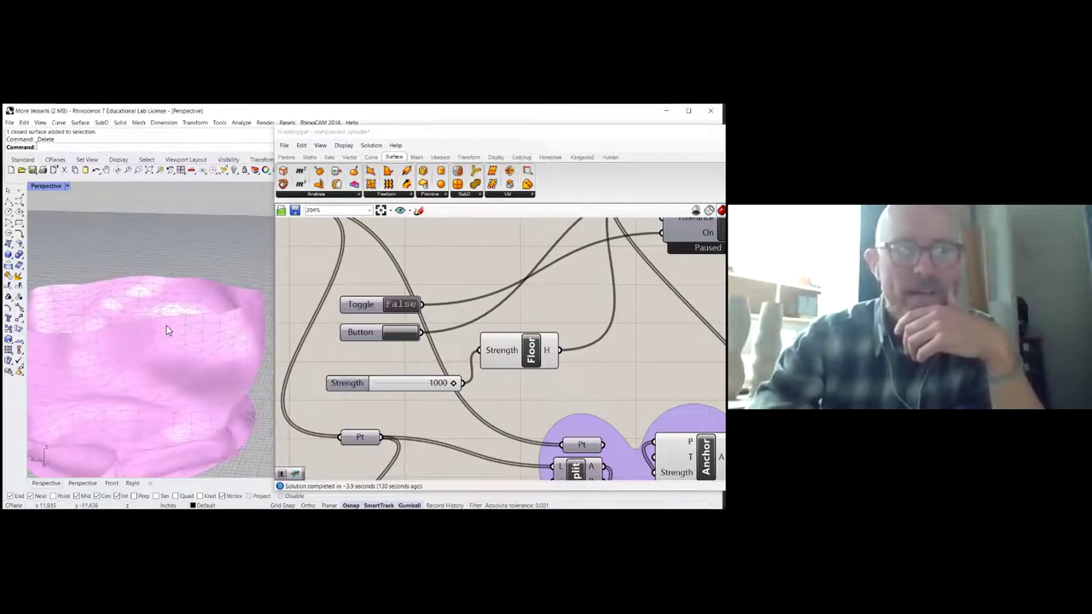
pyautogui.scroll(-5, 170, 330)
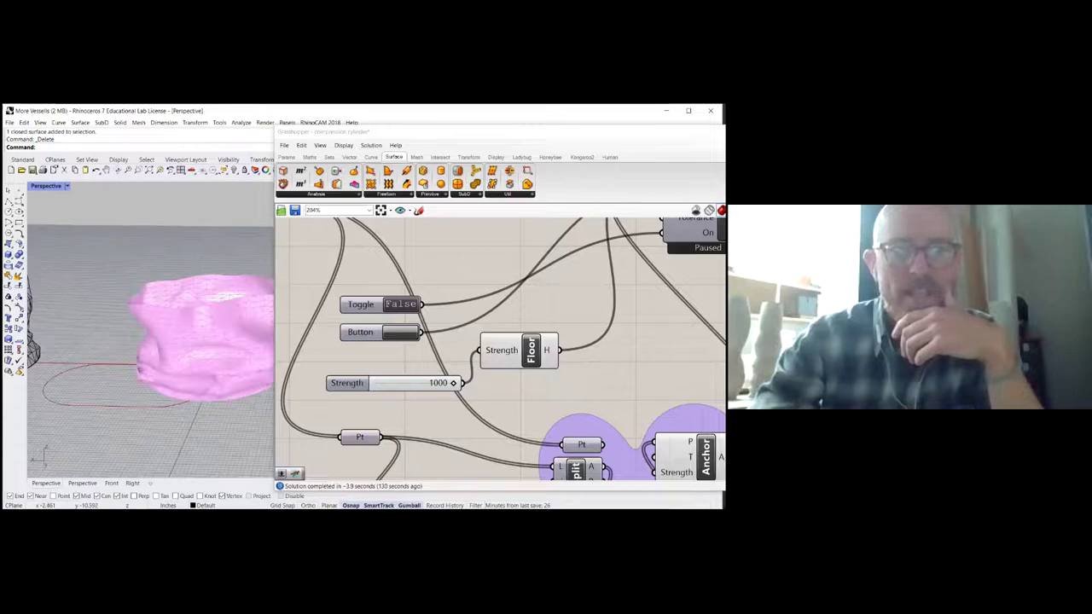
# Bake the Geo parameter between the Solver and the Preview component onto Layer 01
pyautogui.scroll(-3, 433, 274)
pyautogui.moveTo(705, 273); pyautogui.dragTo(419, 295, button='right')
pyautogui.scroll(3, 404, 287)
pyautogui.click(403, 288)
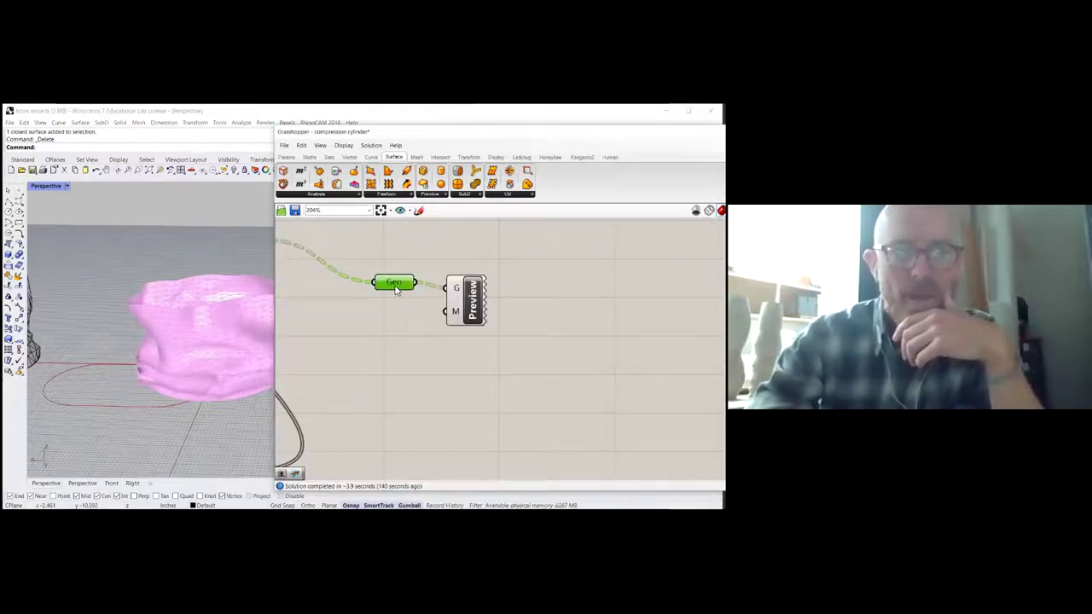
pyautogui.rightClick(395, 294)
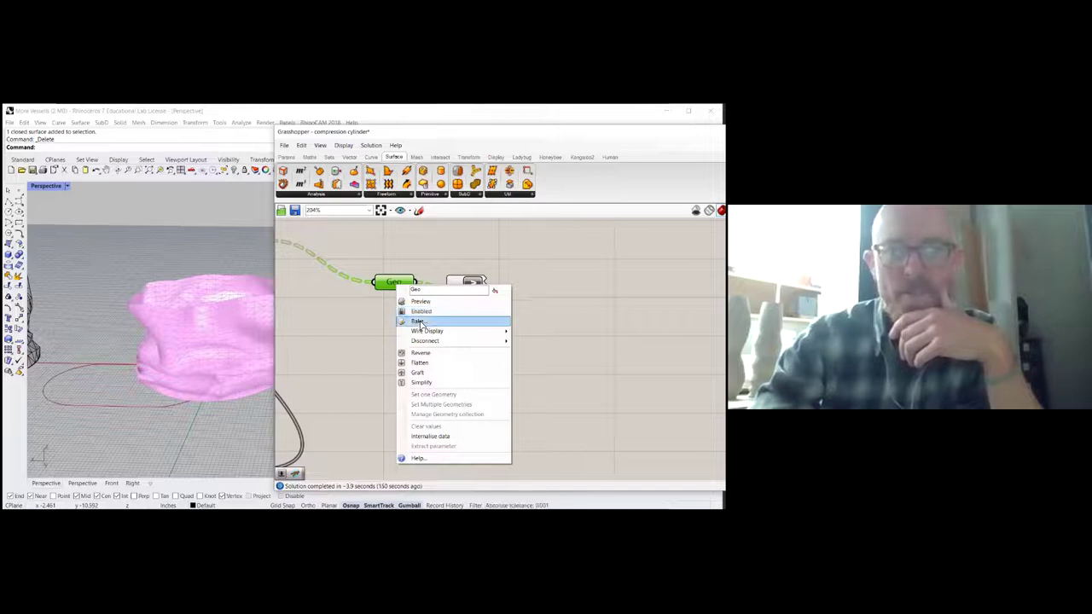
pyautogui.click(418, 322)
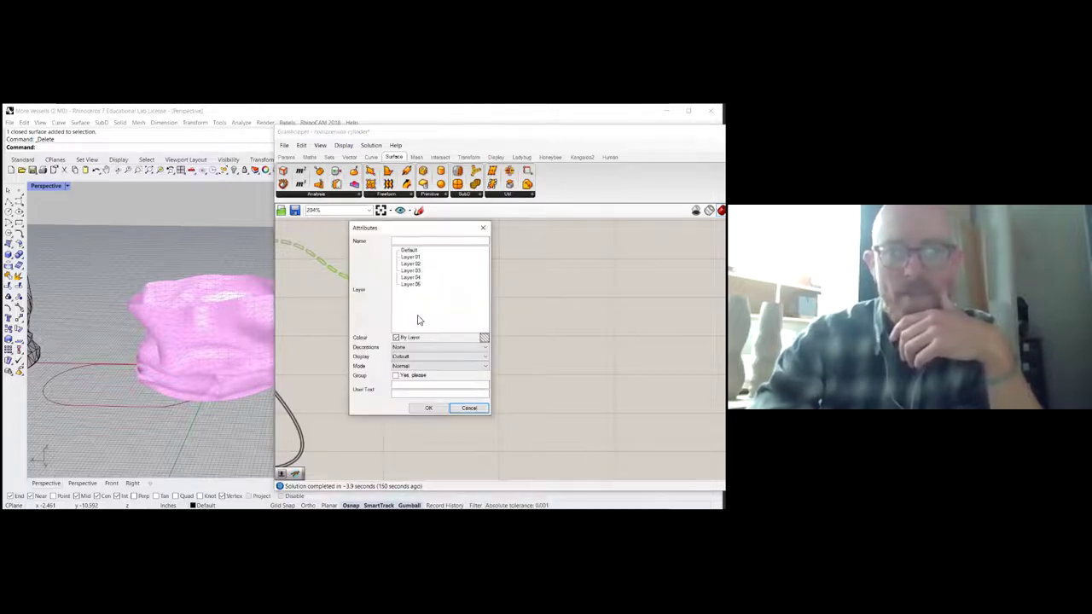
pyautogui.click(411, 257)
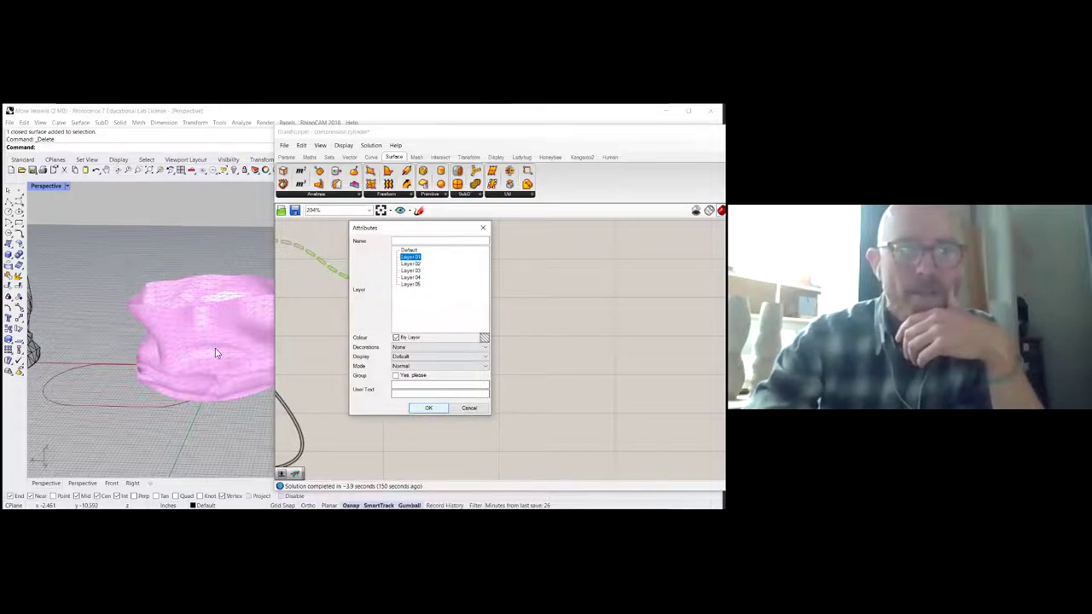
pyautogui.press('Return')
# Move the baked vessel away from its preview, past the two wireframe vessels at the end of the row, and deselect it
pyautogui.click(121, 309)
pyautogui.scroll(-3, 121, 313)
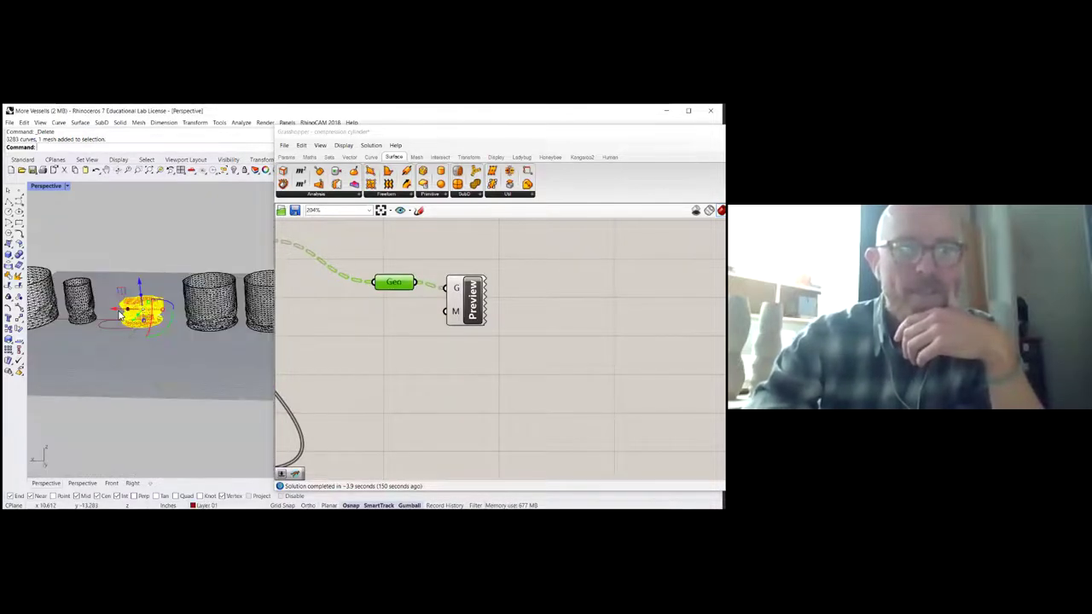
pyautogui.moveTo(114, 312); pyautogui.dragTo(241, 253)
pyautogui.scroll(-4, 83, 297)
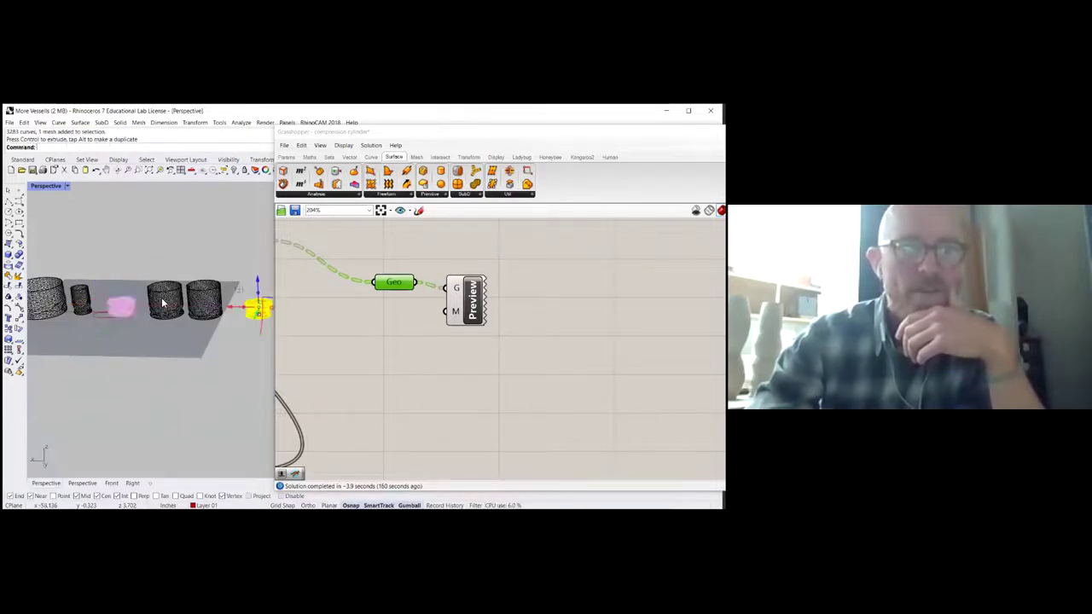
pyautogui.click(228, 308)
# Examine the red baked vessel beside the wireframe vessels and the pink Grasshopper preview
pyautogui.keyDown('shift'); pyautogui.moveTo(270, 305); pyautogui.dragTo(223, 296, button='right'); pyautogui.keyUp('shift')
pyautogui.scroll(3, 217, 304)
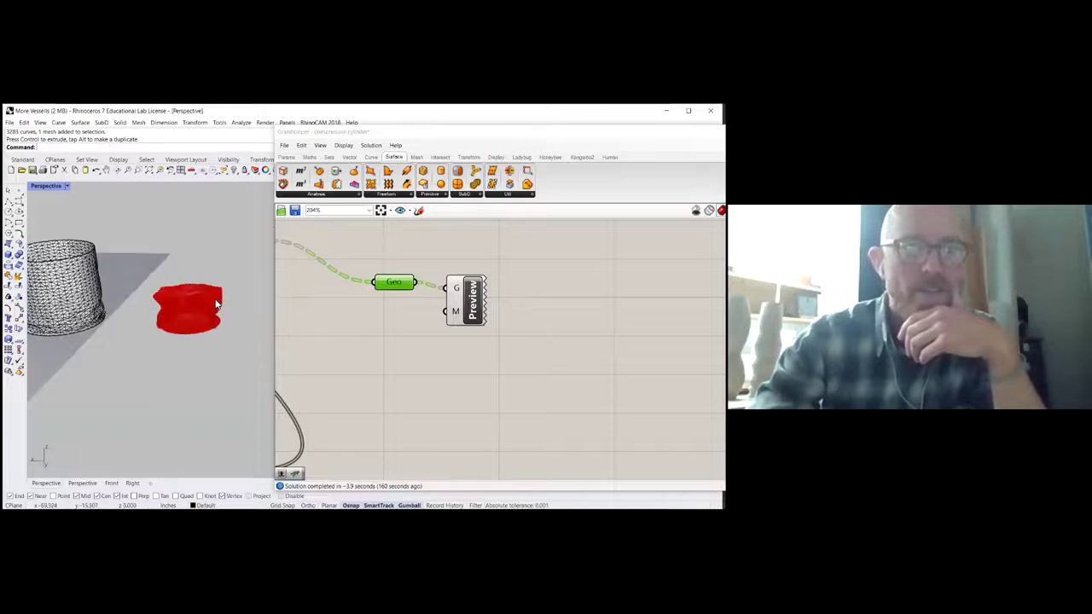
pyautogui.scroll(-3, 217, 307)
pyautogui.moveTo(220, 307); pyautogui.dragTo(148, 303, button='right')
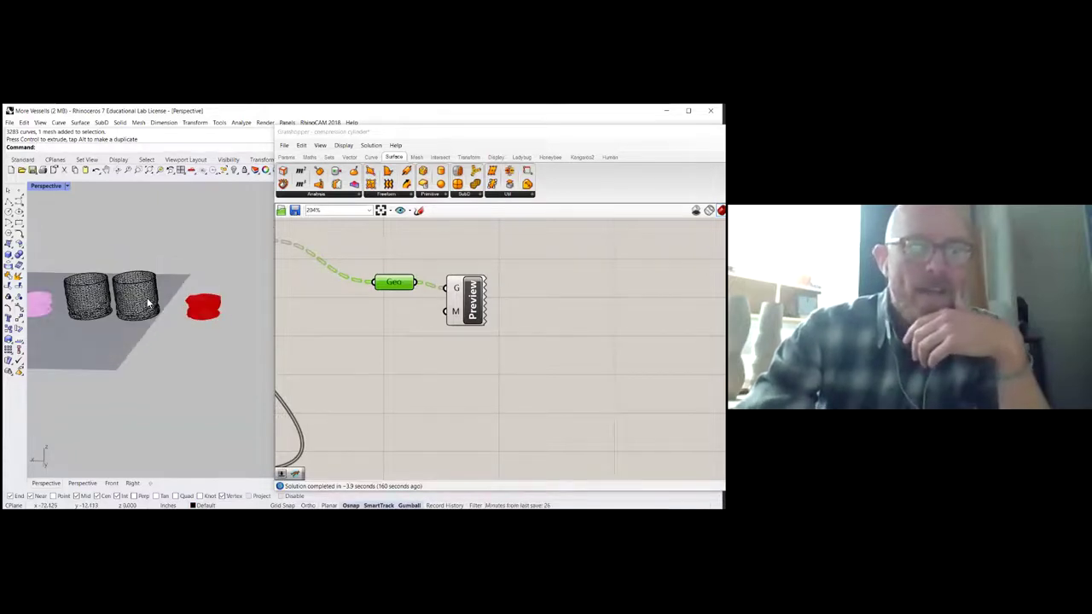
pyautogui.scroll(1, 147, 350)
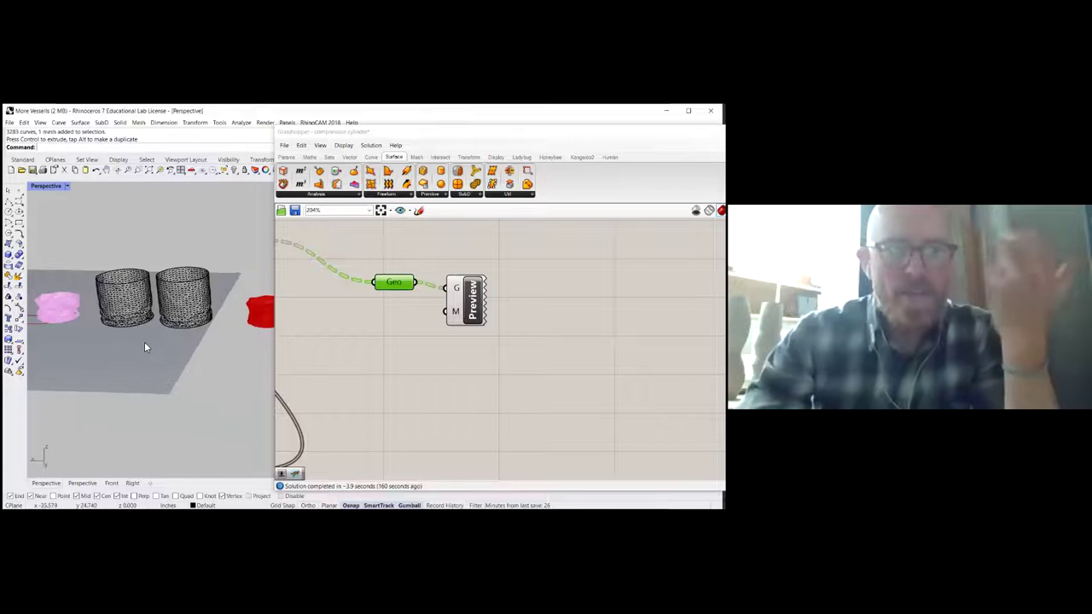
pyautogui.moveTo(173, 331); pyautogui.dragTo(172, 324, button='right')
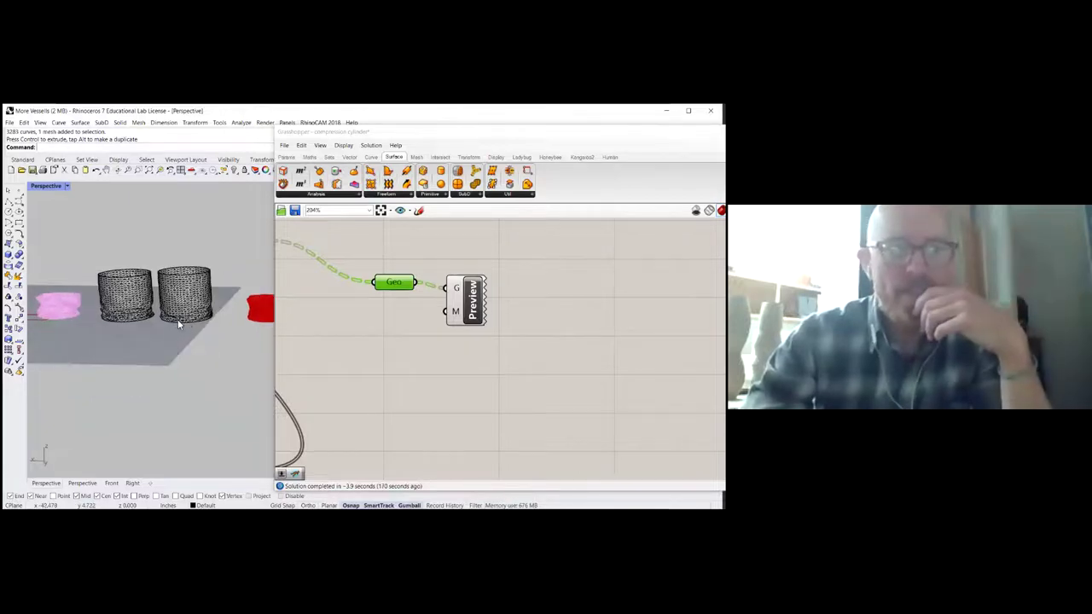
pyautogui.scroll(1, 126, 316)
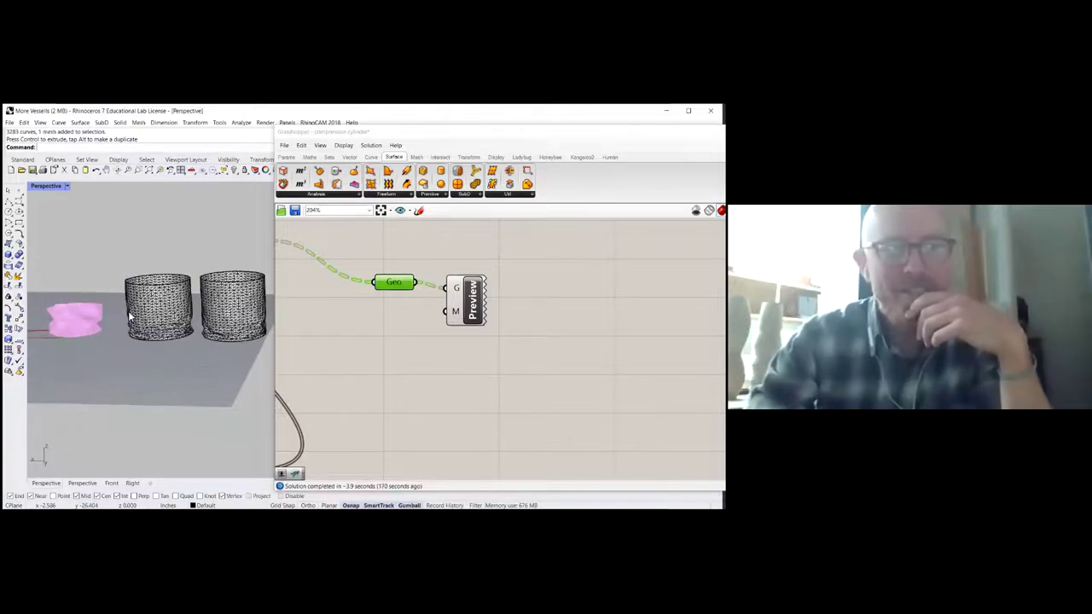
pyautogui.scroll(2, 128, 310)
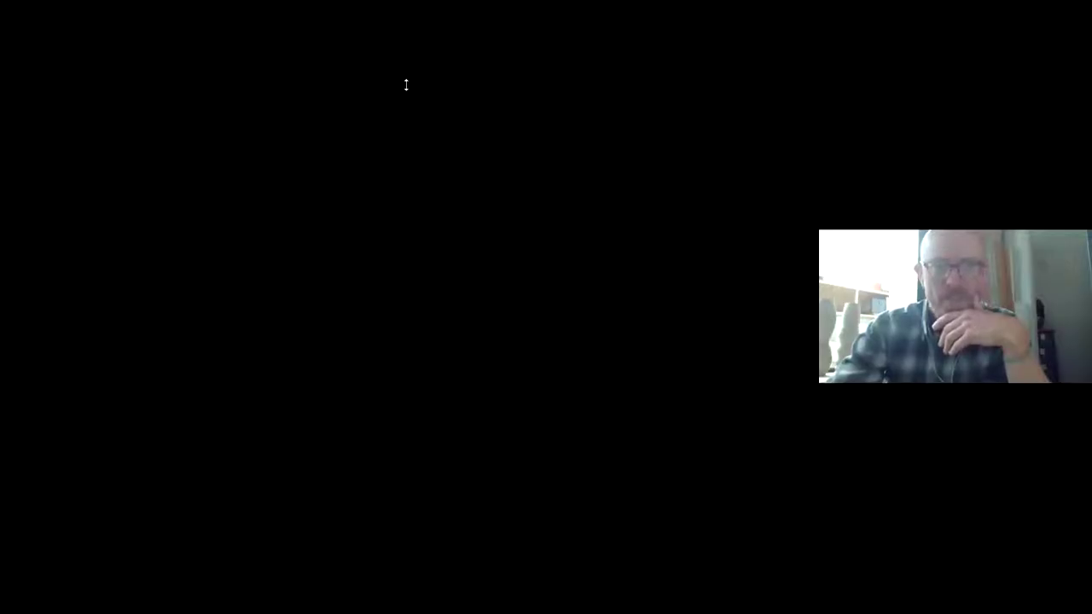
# Examine the numbered, flanged mold pieces around the compressed cylinder in the Compression Cylinders file
pyautogui.scroll(-8, 314, 302)
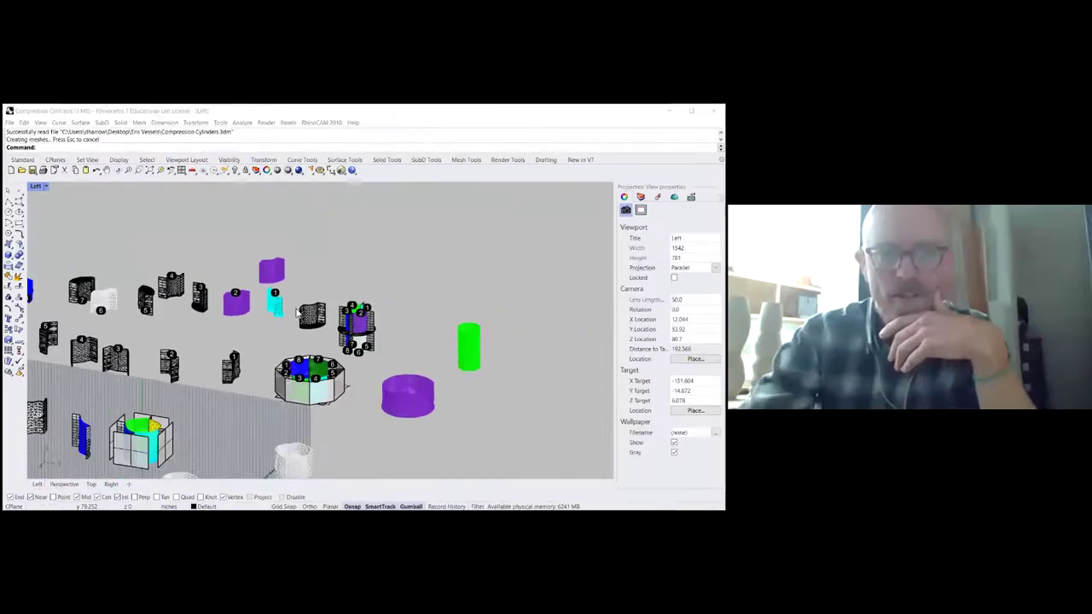
pyautogui.scroll(5, 390, 254)
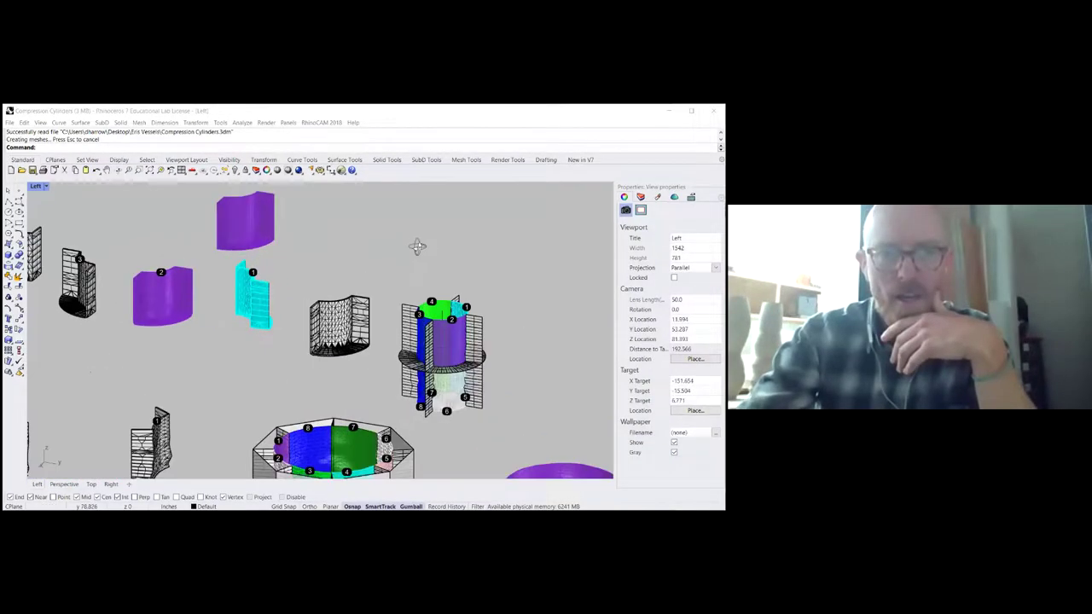
pyautogui.keyDown('ctrl'); pyautogui.keyDown('shift'); pyautogui.moveTo(451, 251); pyautogui.dragTo(322, 259, button='right'); pyautogui.keyUp('shift'); pyautogui.keyUp('ctrl')
pyautogui.scroll(8, 321, 261)
pyautogui.scroll(-2, 322, 261)
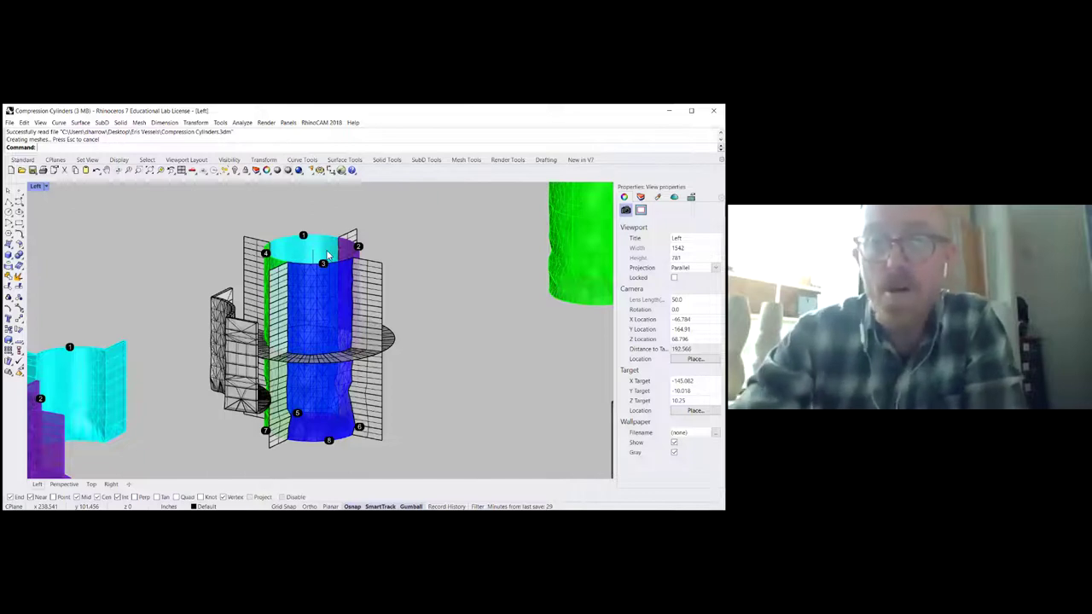
pyautogui.scroll(-6, 328, 254)
pyautogui.scroll(6, 325, 270)
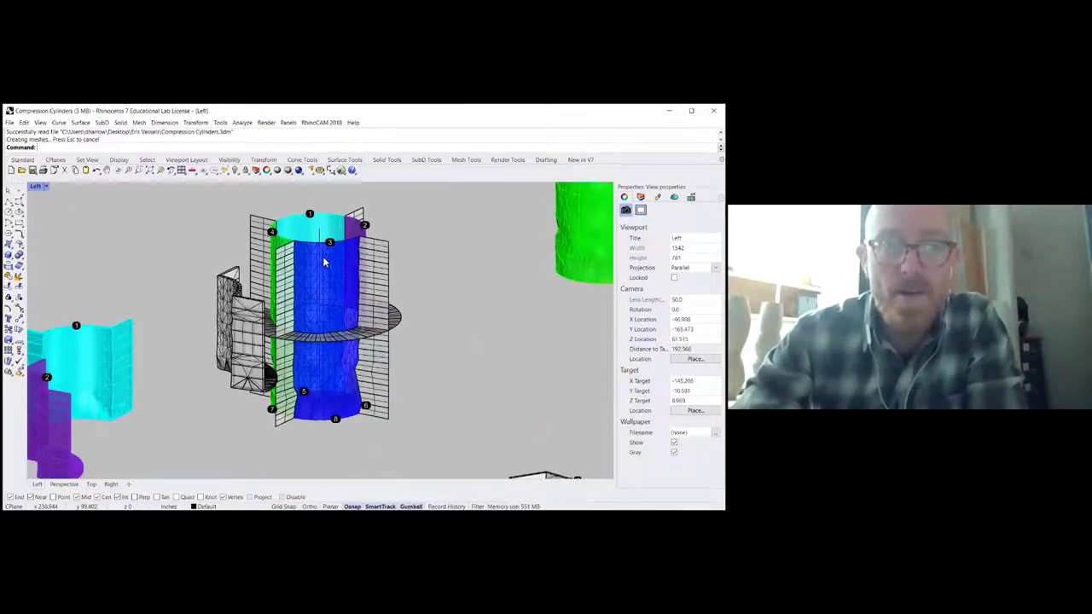